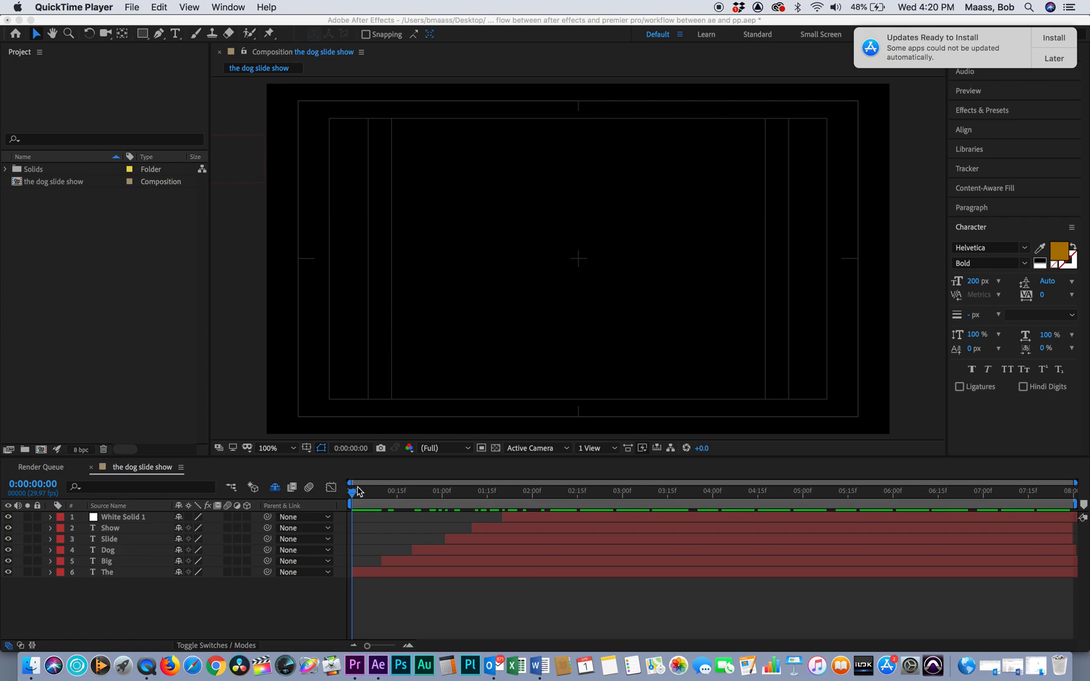
Preview the dog slide show title animation from the beginning and return the playhead to the start
{"action": "key", "text": "space"}
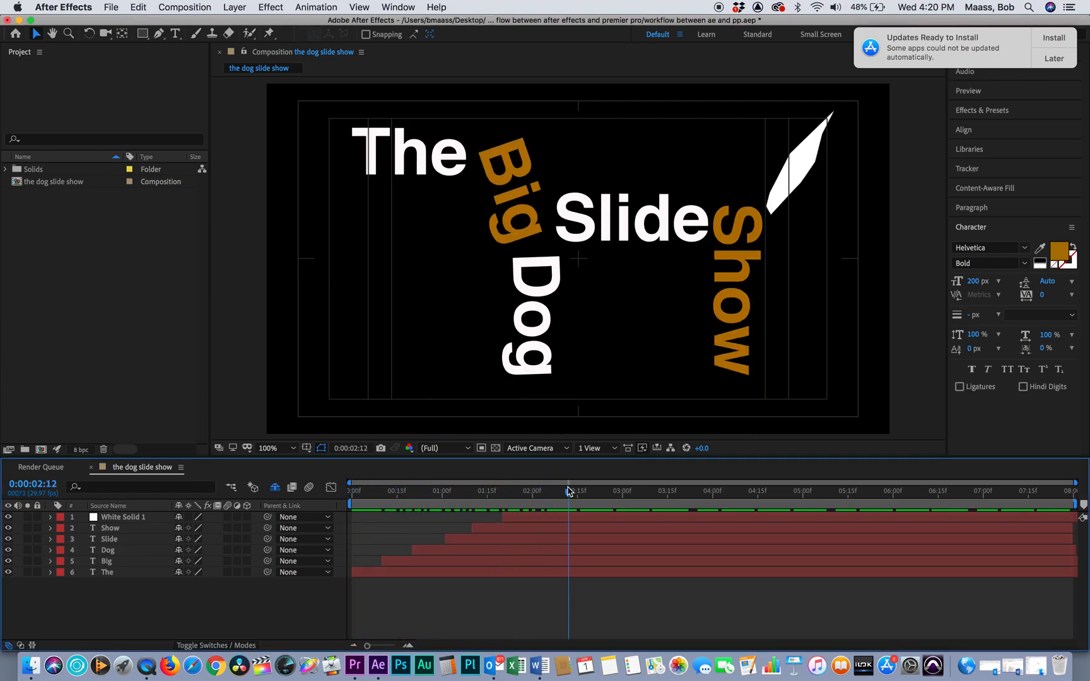
{"action": "key", "text": "space"}
{"action": "left_click", "coordinate": [428, 486]}
{"action": "left_click_drag", "start_coordinate": [428, 484], "coordinate": [310, 479]}
{"action": "key", "text": "space"}
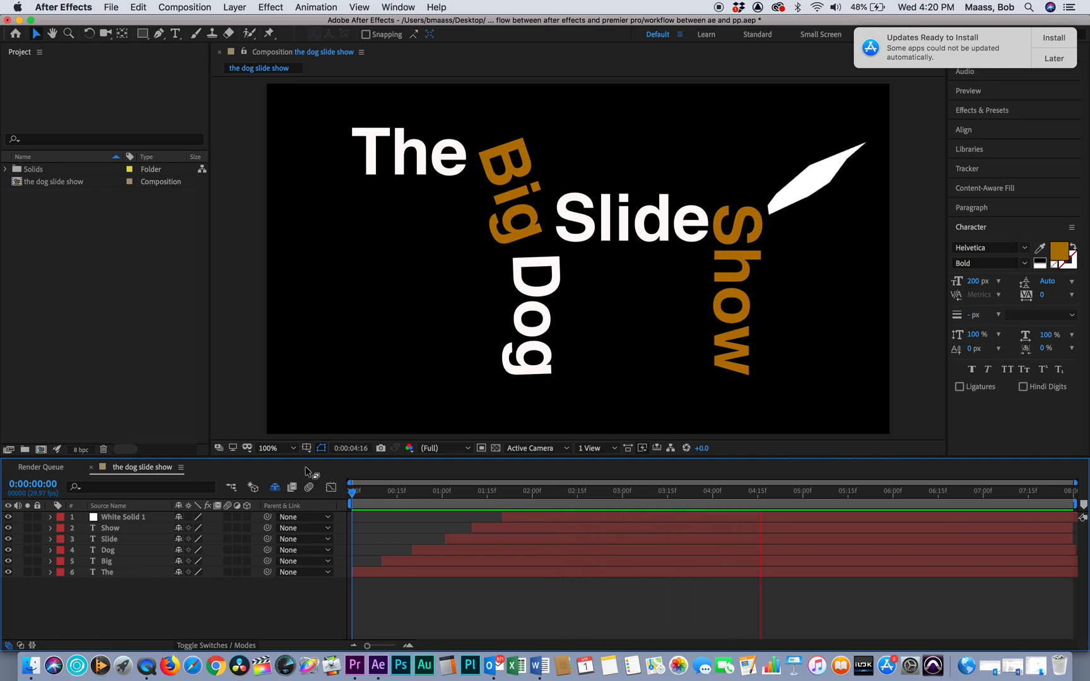
{"action": "key", "text": "space"}
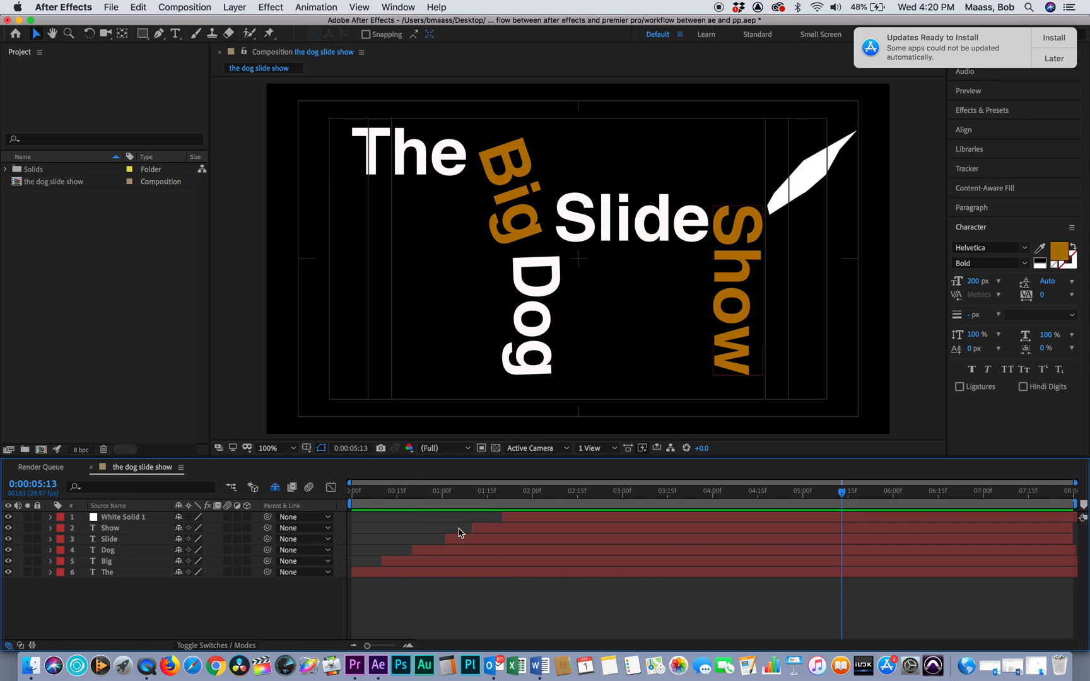
{"action": "left_click_drag", "start_coordinate": [570, 496], "coordinate": [296, 500]}
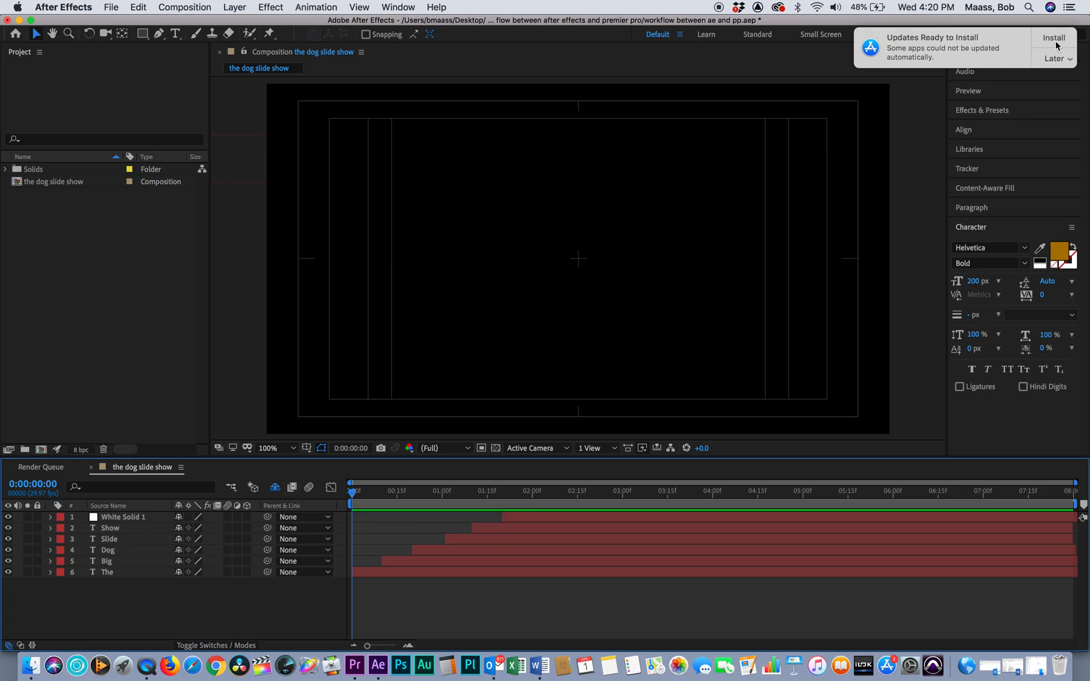
Postpone the pending software updates from the notification
{"action": "left_click", "coordinate": [1056, 59]}
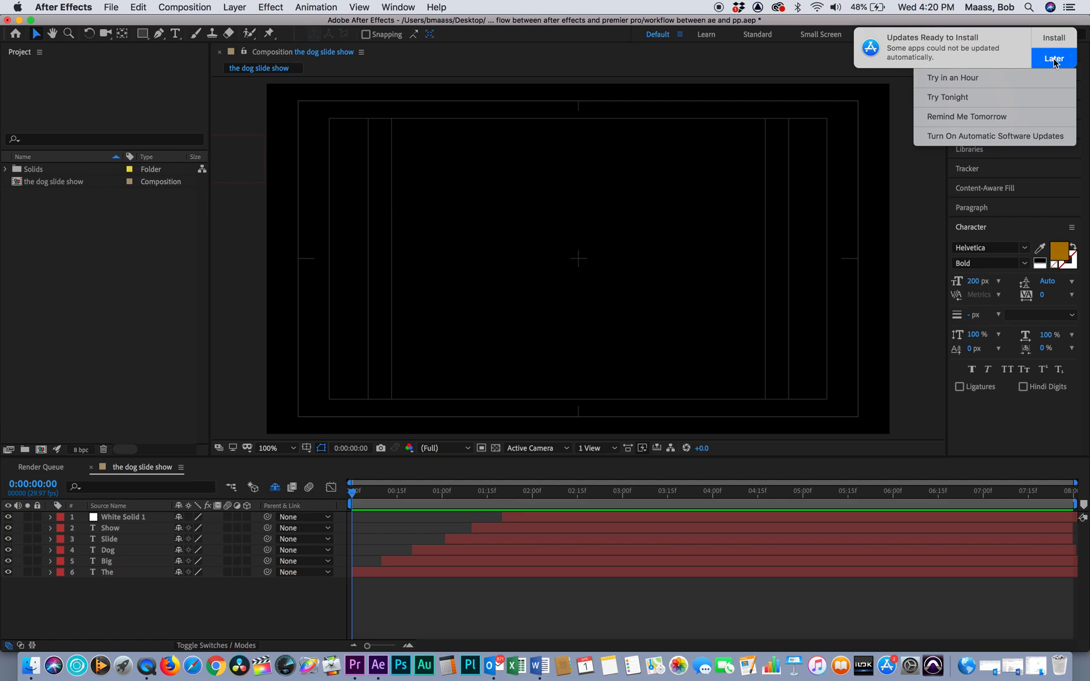
{"action": "left_click", "coordinate": [988, 126]}
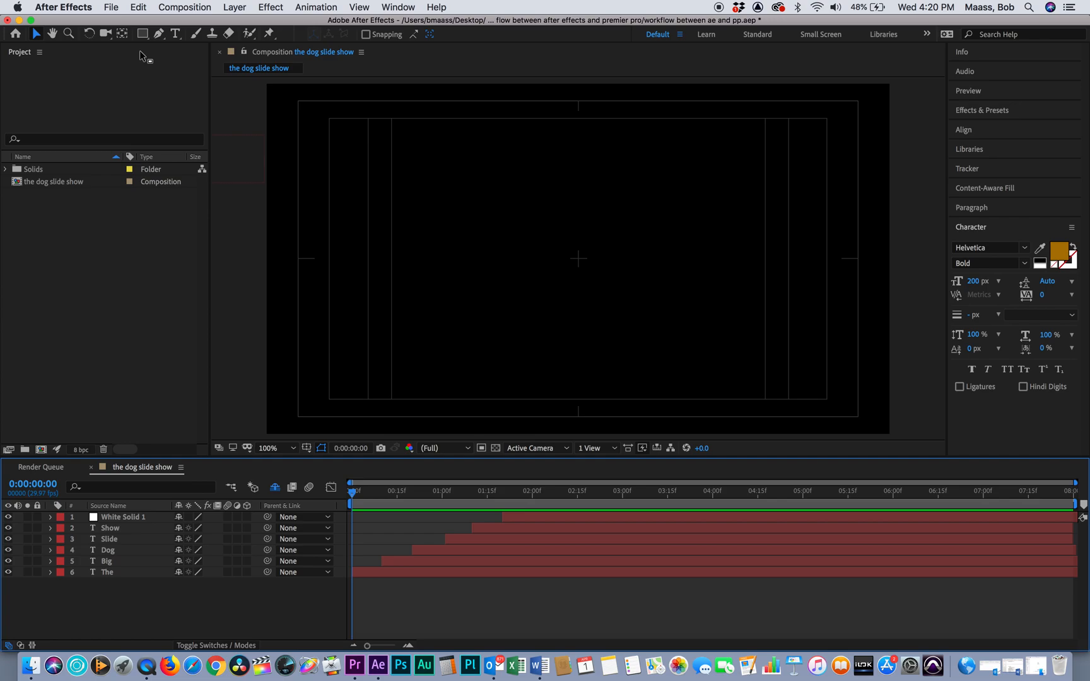
Add the dog slide show composition to the render queue, with output to "dog open.mov" on the Desktop
{"action": "left_click", "coordinate": [111, 7]}
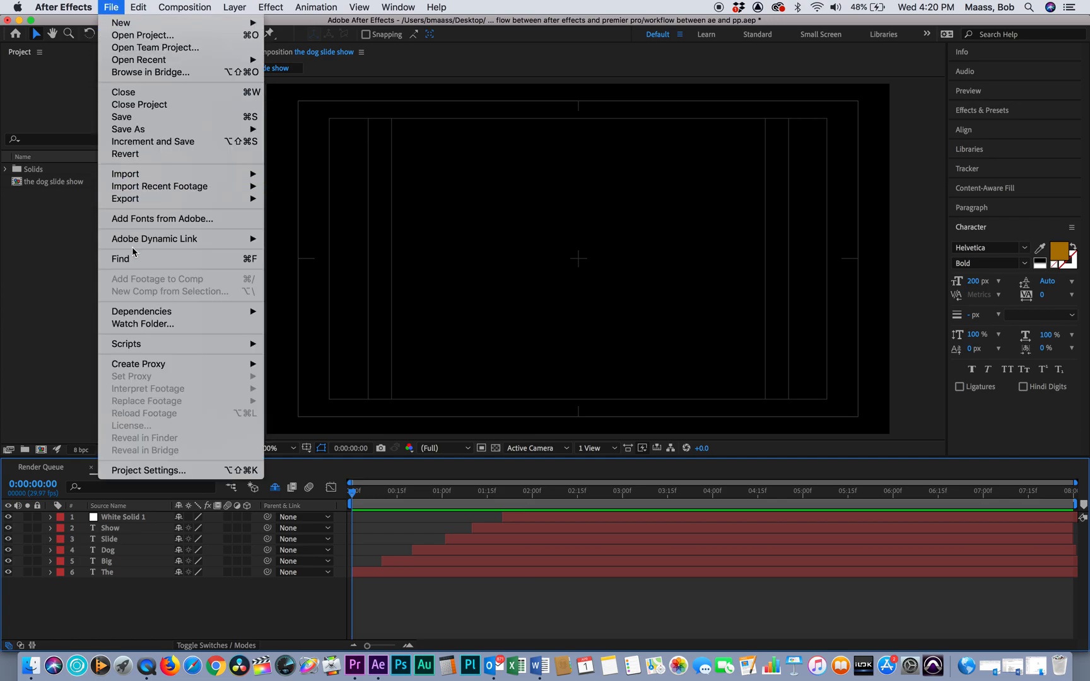
{"action": "mouse_move", "coordinate": [146, 200]}
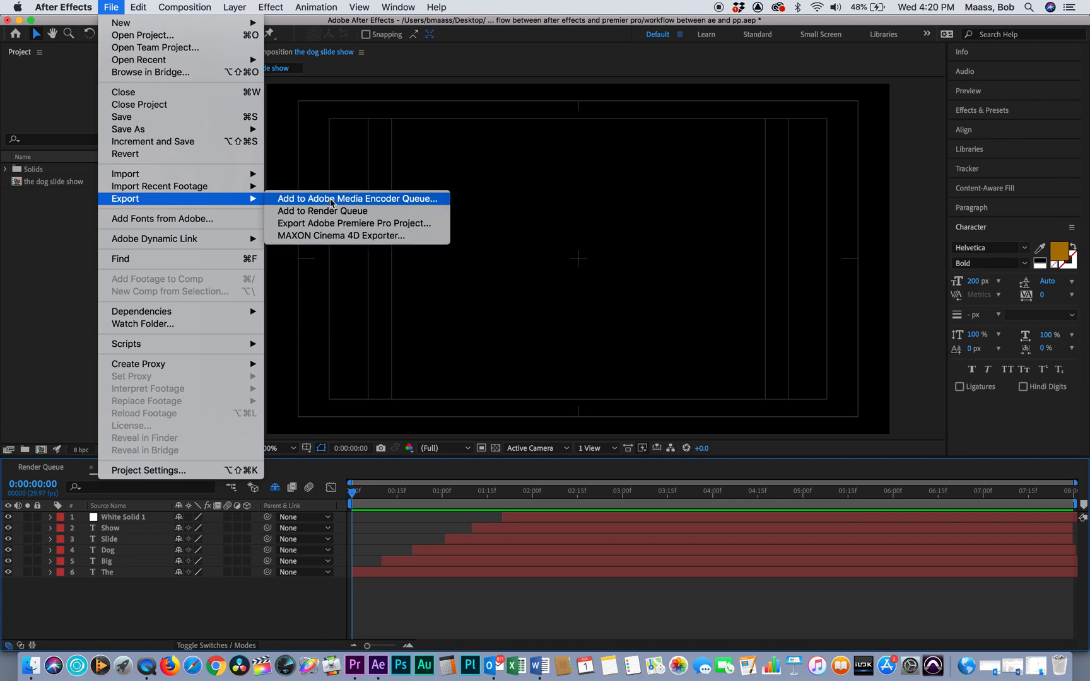
{"action": "left_click", "coordinate": [334, 217]}
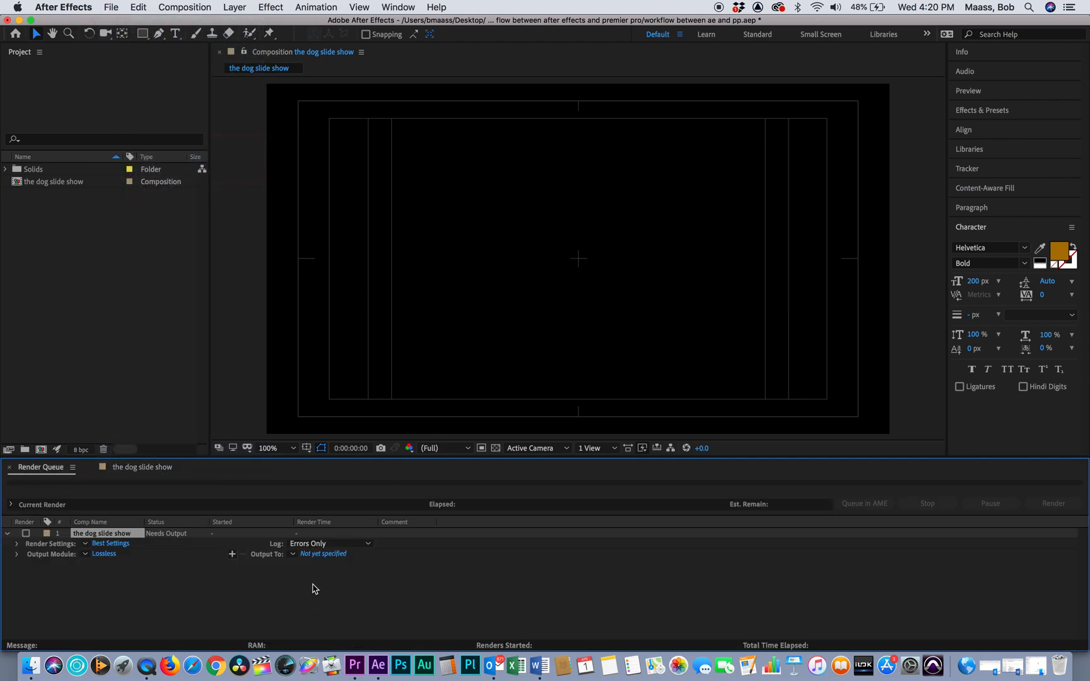
{"action": "left_click", "coordinate": [327, 557]}
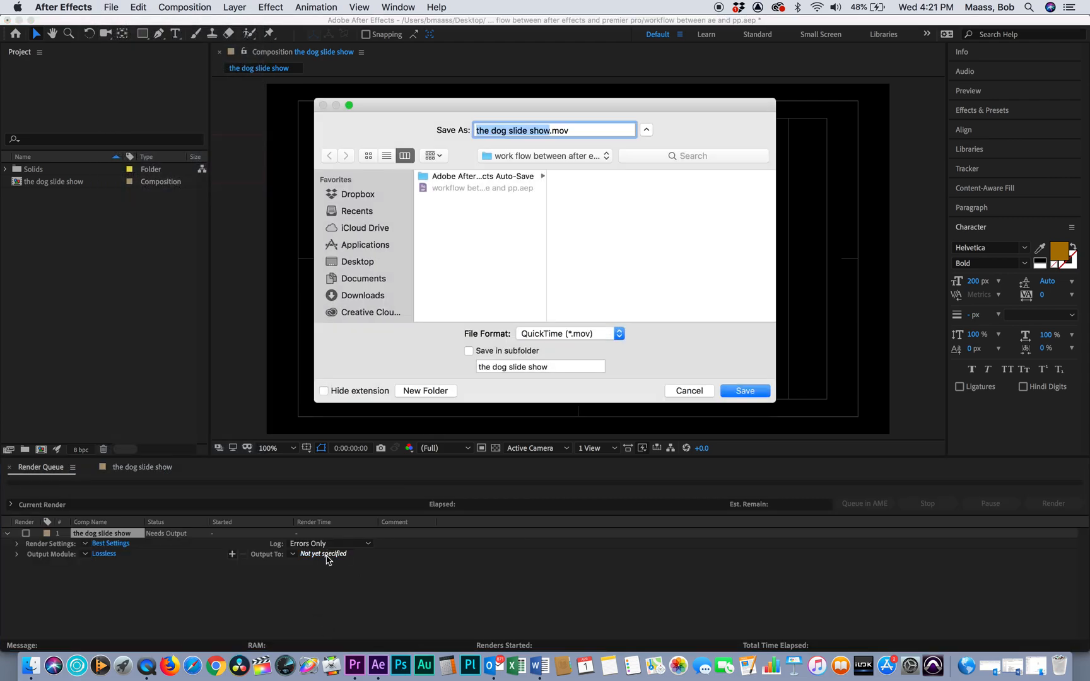
{"action": "type", "text": "dog open"}
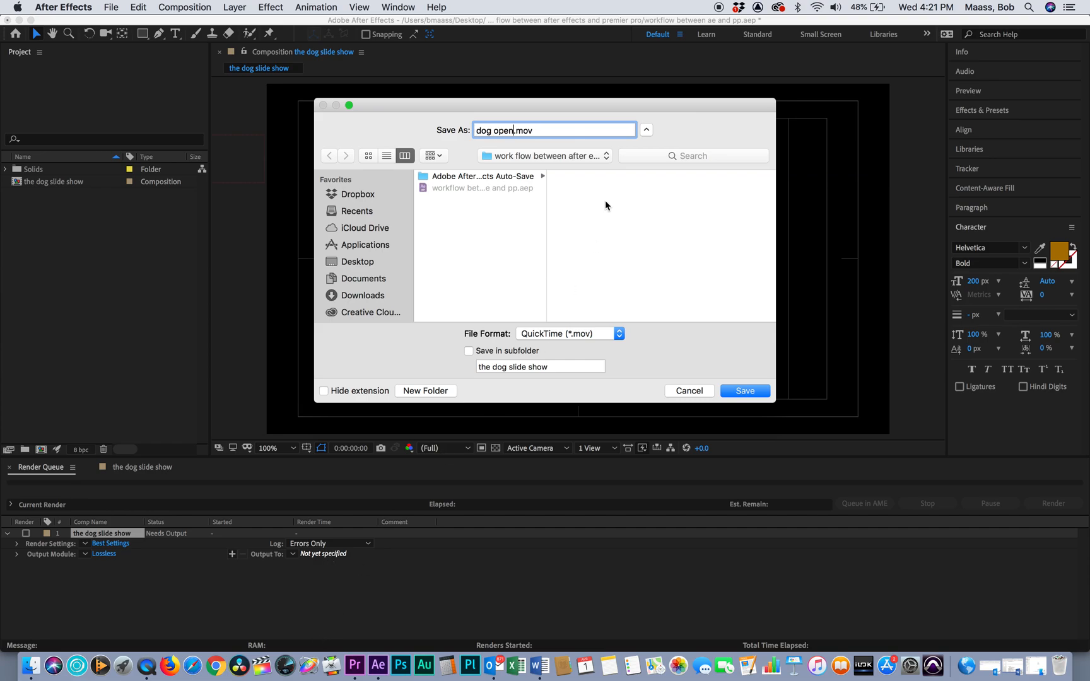
{"action": "left_click", "coordinate": [608, 157]}
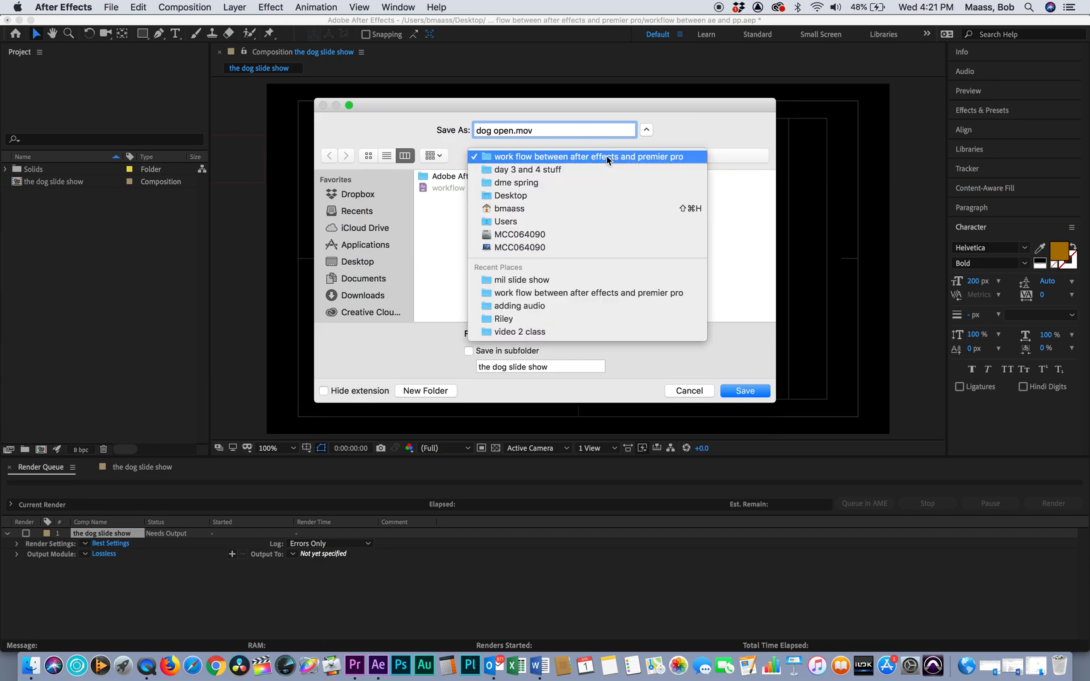
{"action": "left_click", "coordinate": [511, 196]}
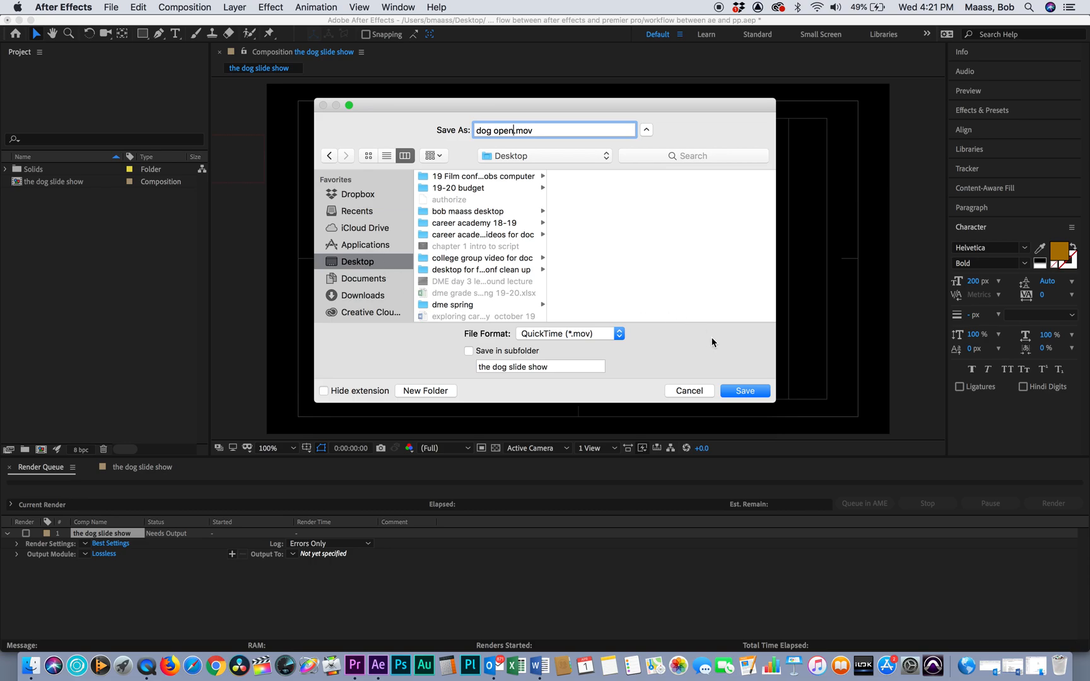
{"action": "left_click", "coordinate": [745, 391]}
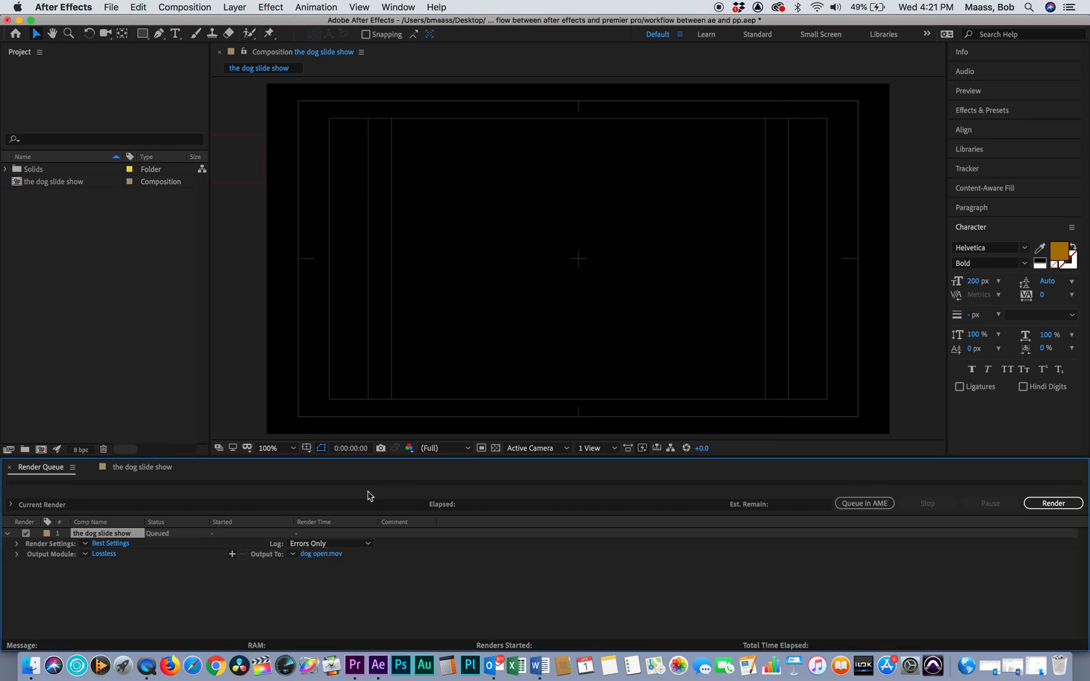
Accept the QuickTime output module settings for the queued composition and render it
{"action": "left_click", "coordinate": [105, 554]}
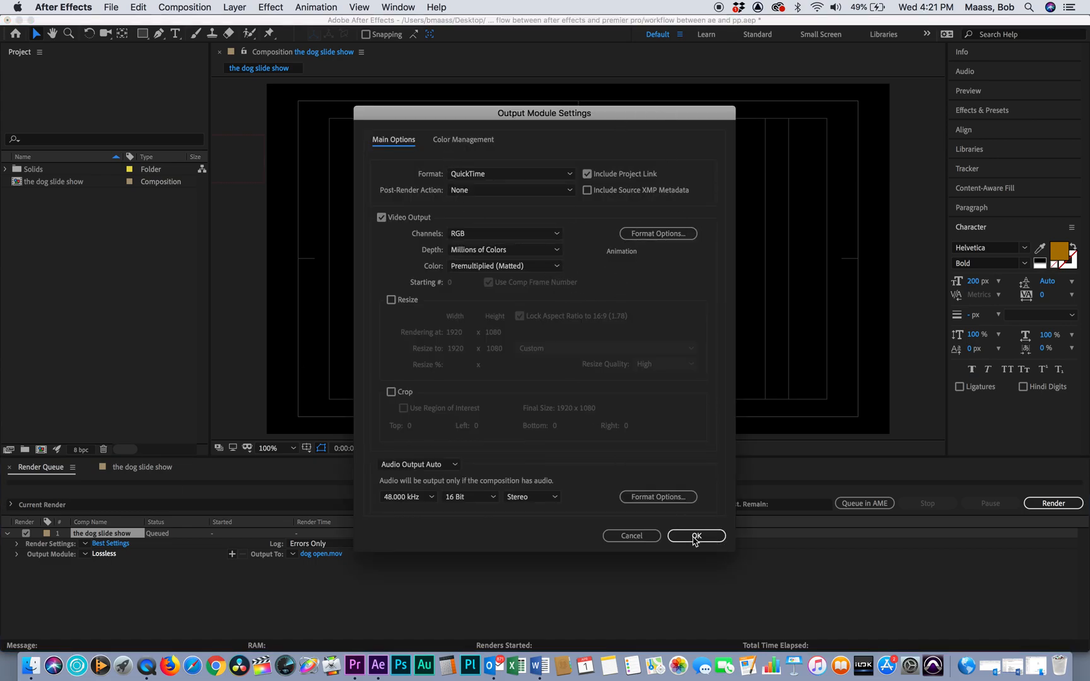
{"action": "left_click", "coordinate": [694, 536]}
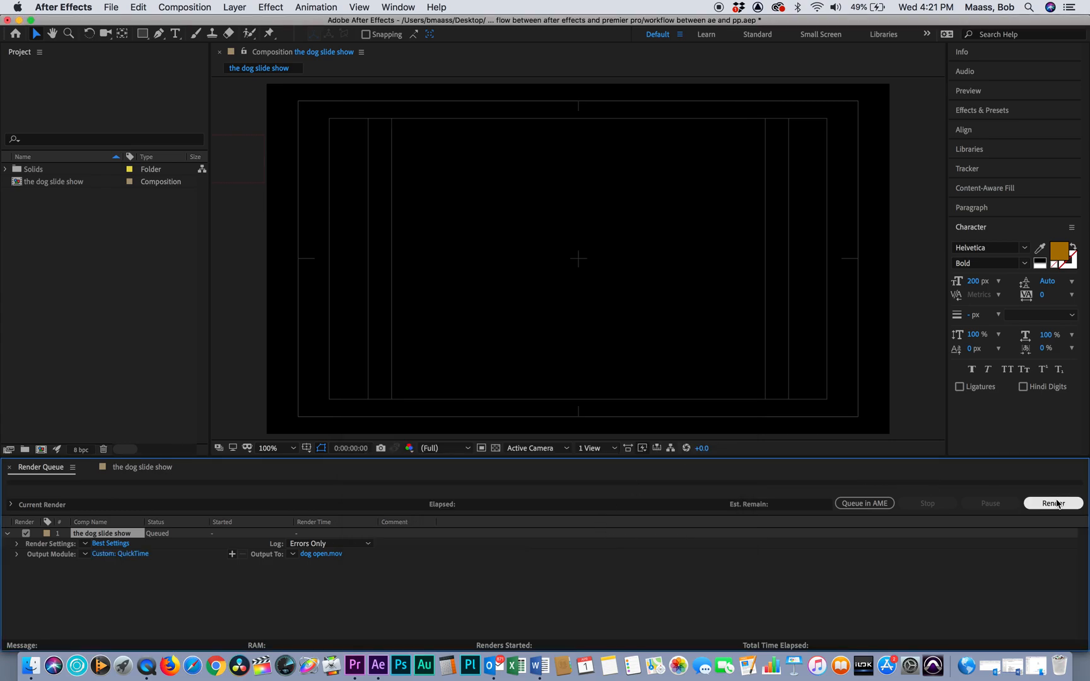
{"action": "left_click", "coordinate": [1054, 503]}
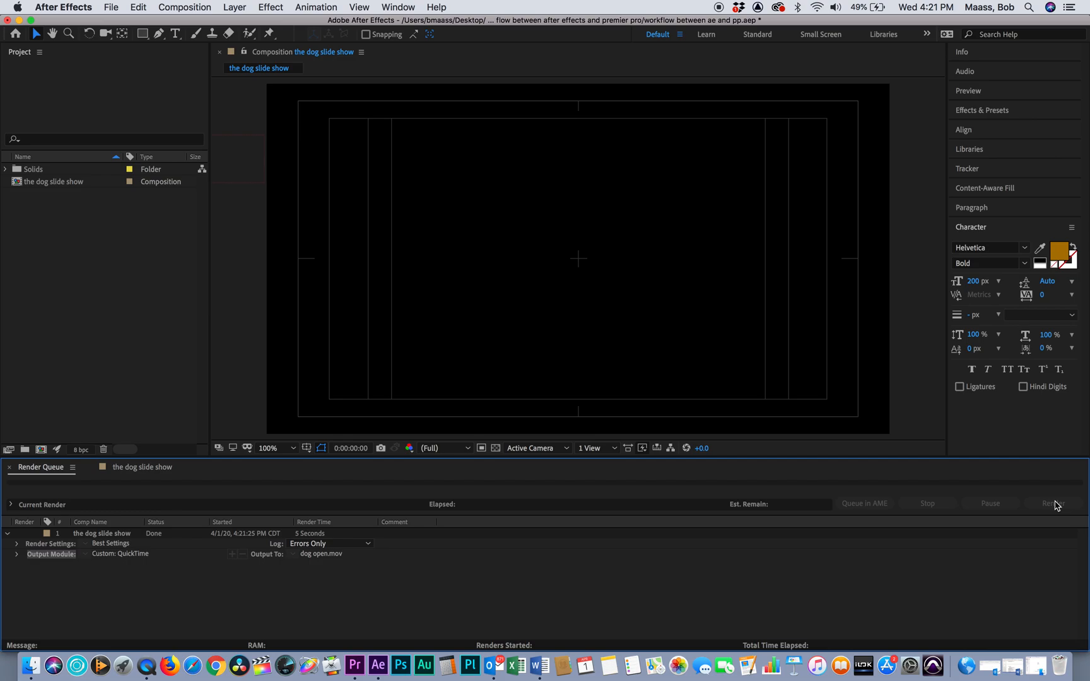
Quit After Effects, saving the changes to the "workflow between ae and pp.aep" project
{"action": "key", "text": "super+q"}
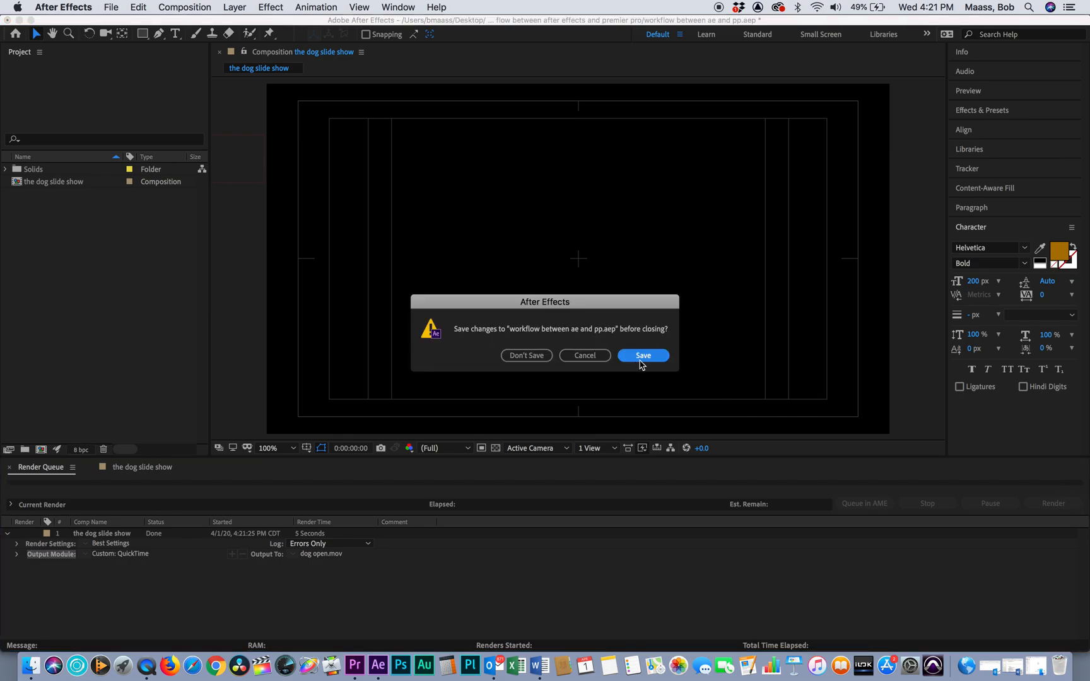
{"action": "left_click", "coordinate": [644, 356]}
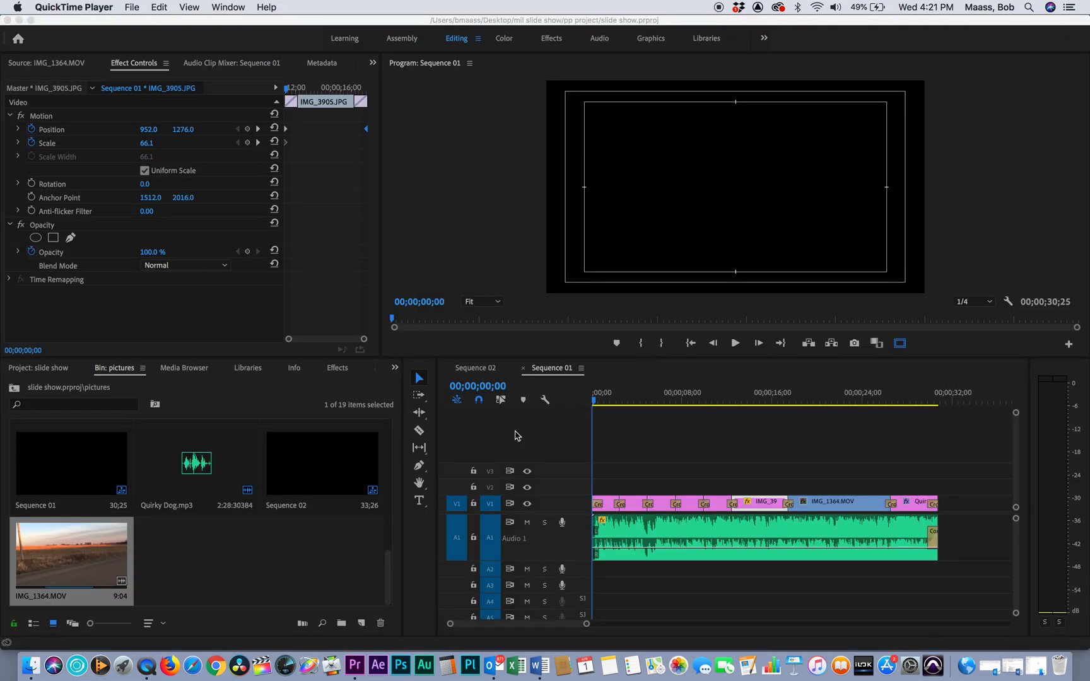
Minimize the Premiere Pro project window and open the "mil slide show" folder on the desktop in Finder
{"action": "left_click", "coordinate": [463, 392]}
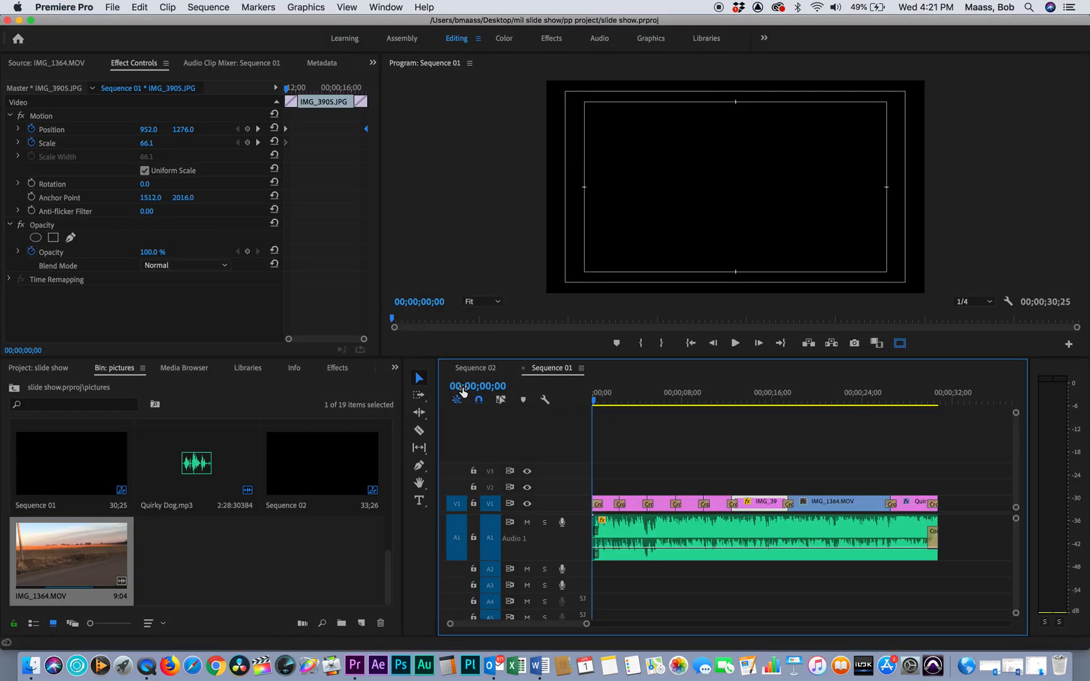
{"action": "left_click", "coordinate": [419, 483]}
{"action": "left_click", "coordinate": [19, 20]}
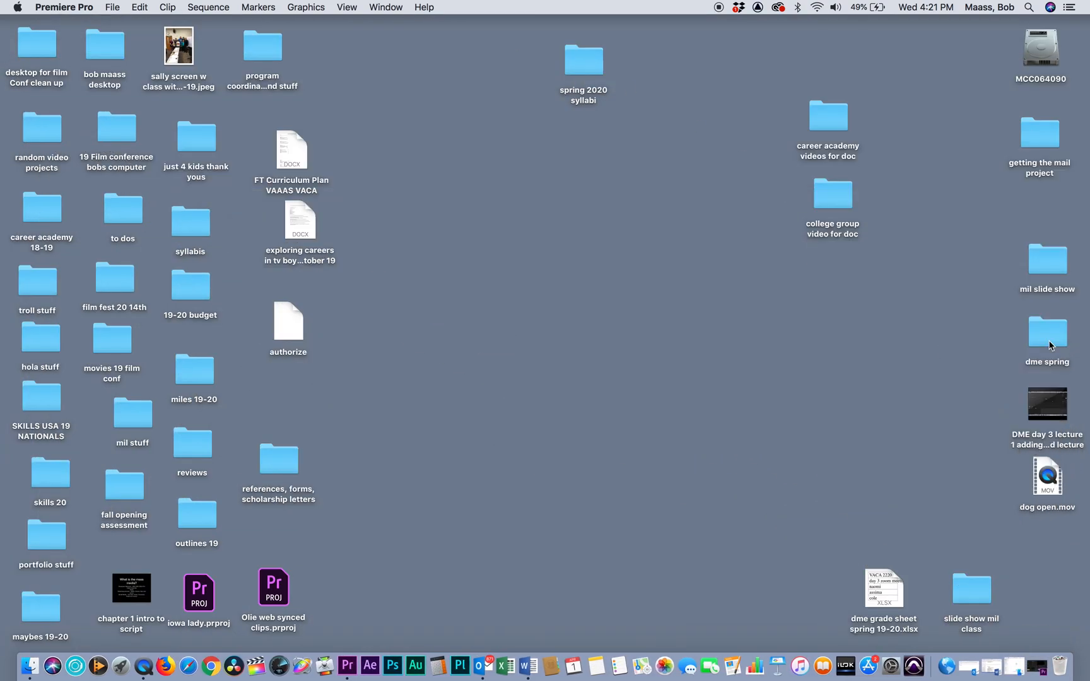
{"action": "double_click", "coordinate": [1040, 274]}
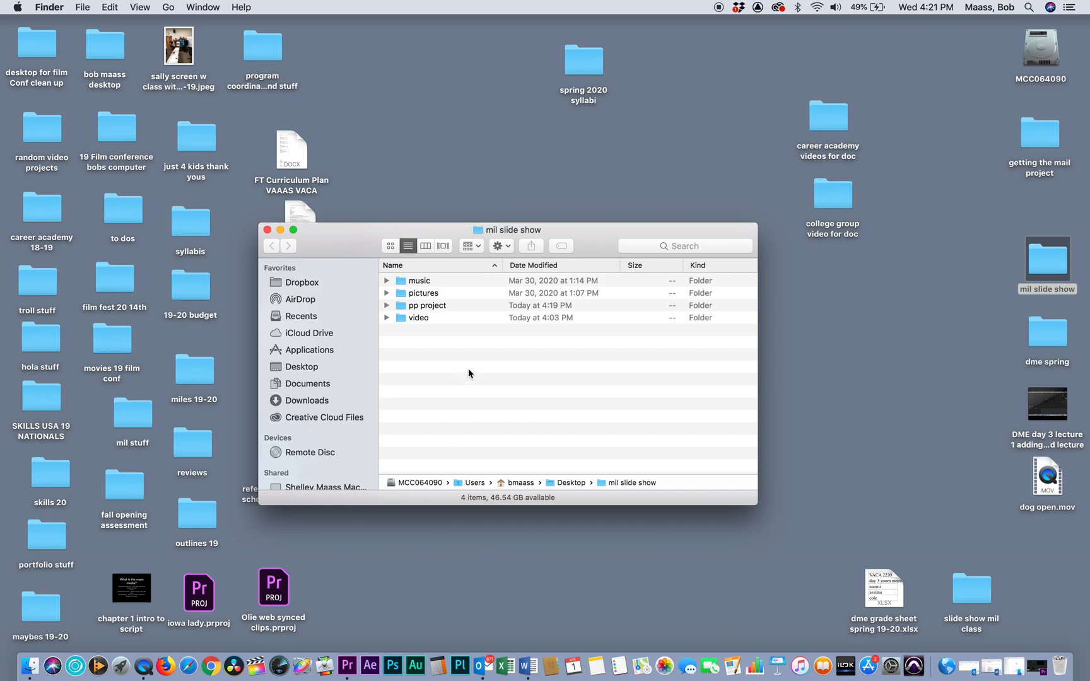
Create an "open movie" folder inside mil slide show and try to move dog open.mov into it
{"action": "left_click", "coordinate": [502, 245]}
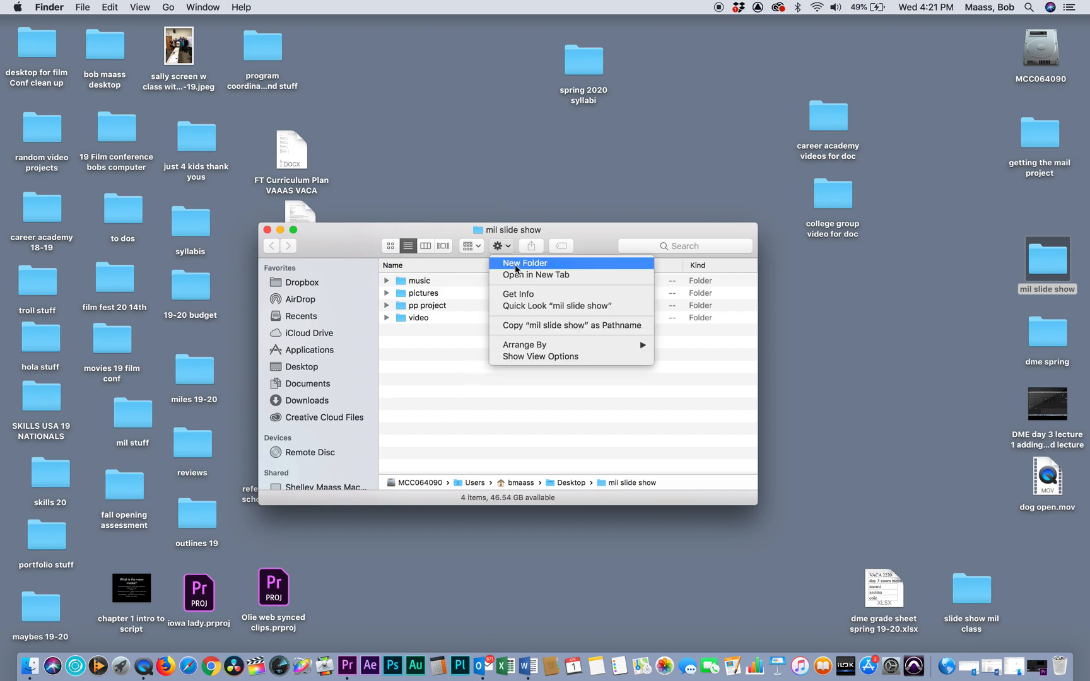
{"action": "left_click", "coordinate": [514, 264]}
{"action": "key", "text": "BackSpace"}
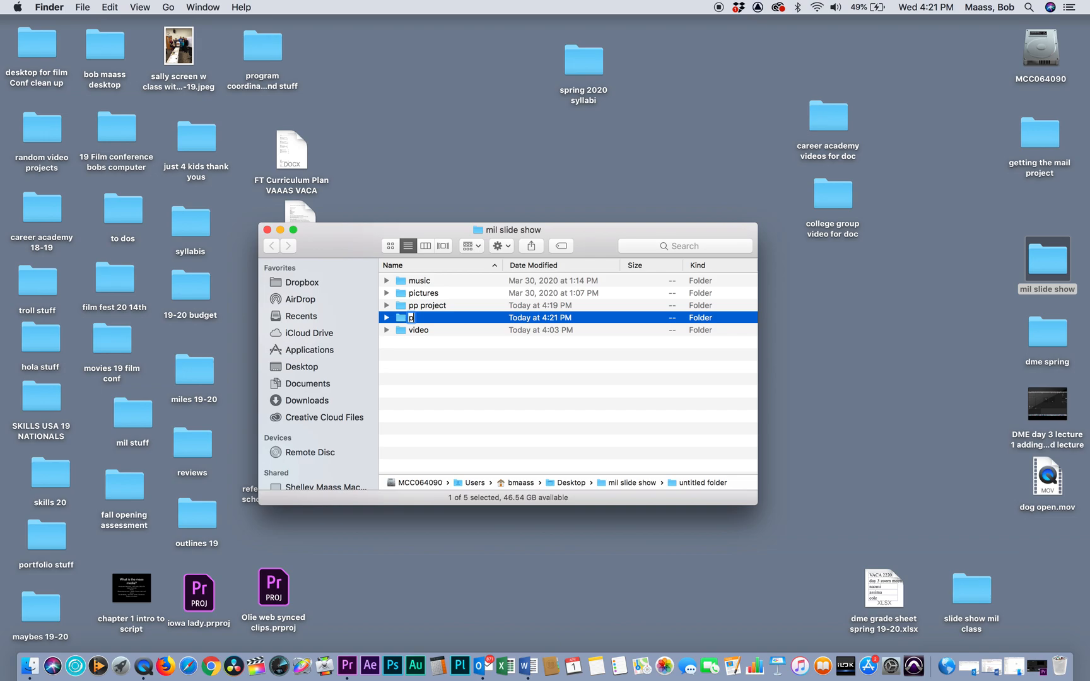
{"action": "type", "text": "open movie"}
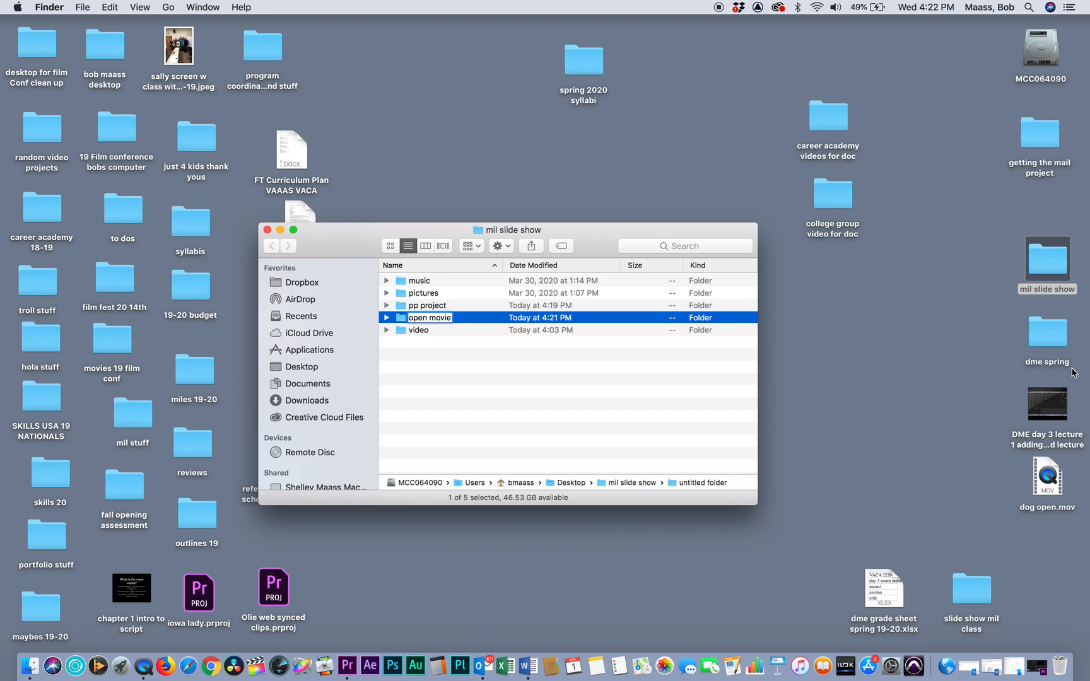
{"action": "left_click_drag", "start_coordinate": [1047, 477], "coordinate": [423, 320]}
{"action": "key", "text": "Return"}
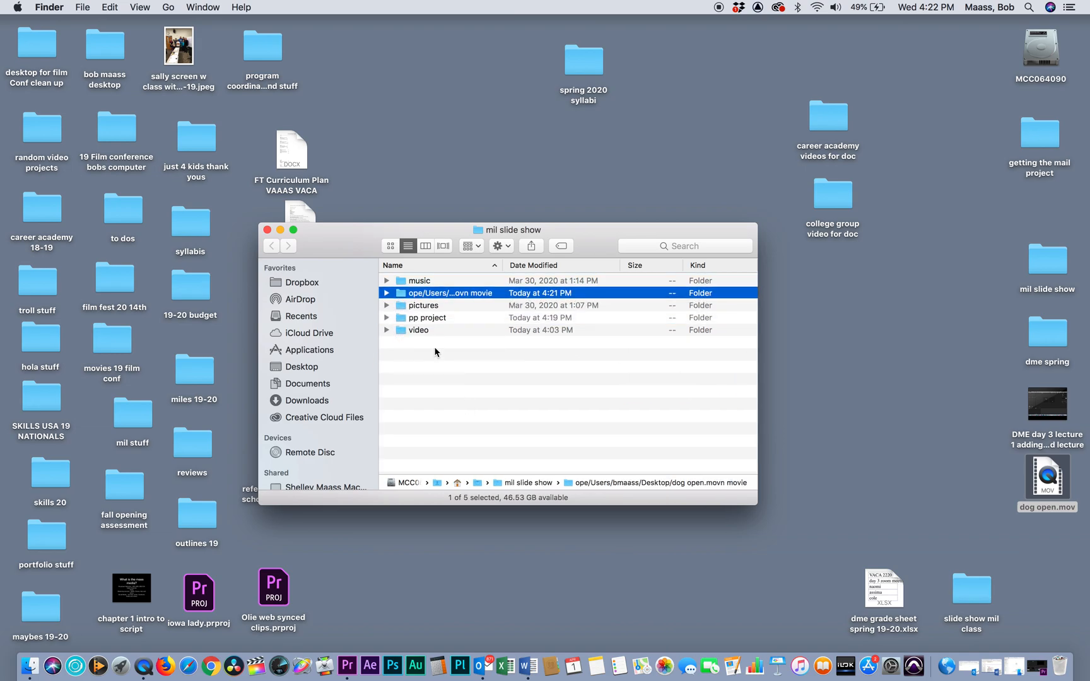
Rename the wrongly named new folder in mil slide show to "open movie"
{"action": "left_click", "coordinate": [386, 294]}
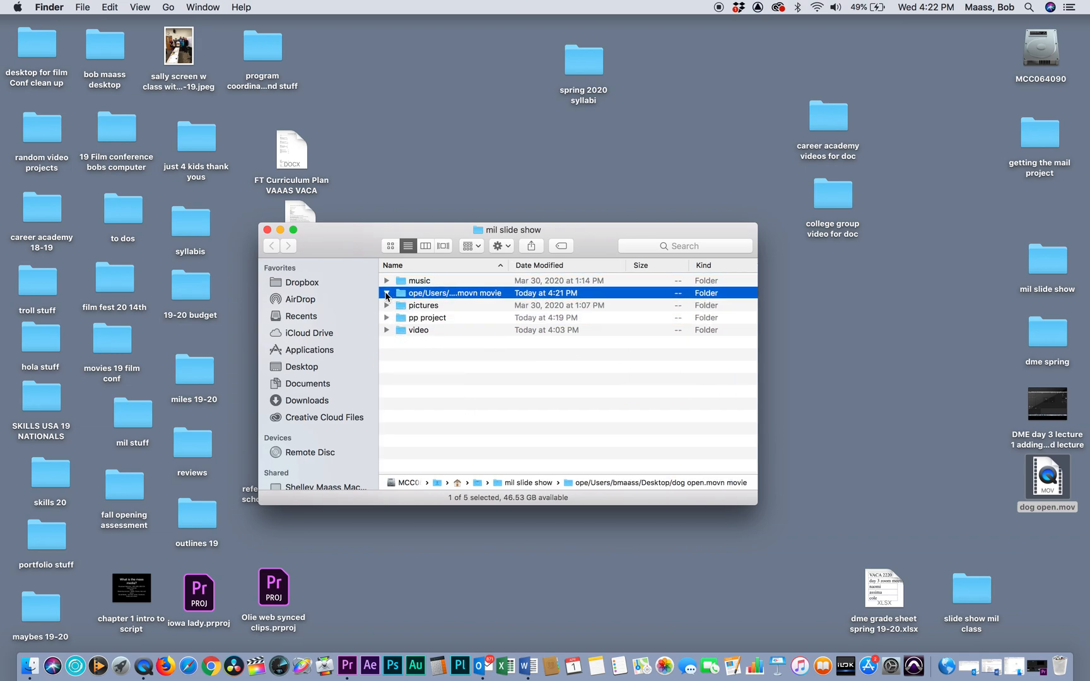
{"action": "left_click", "coordinate": [479, 383]}
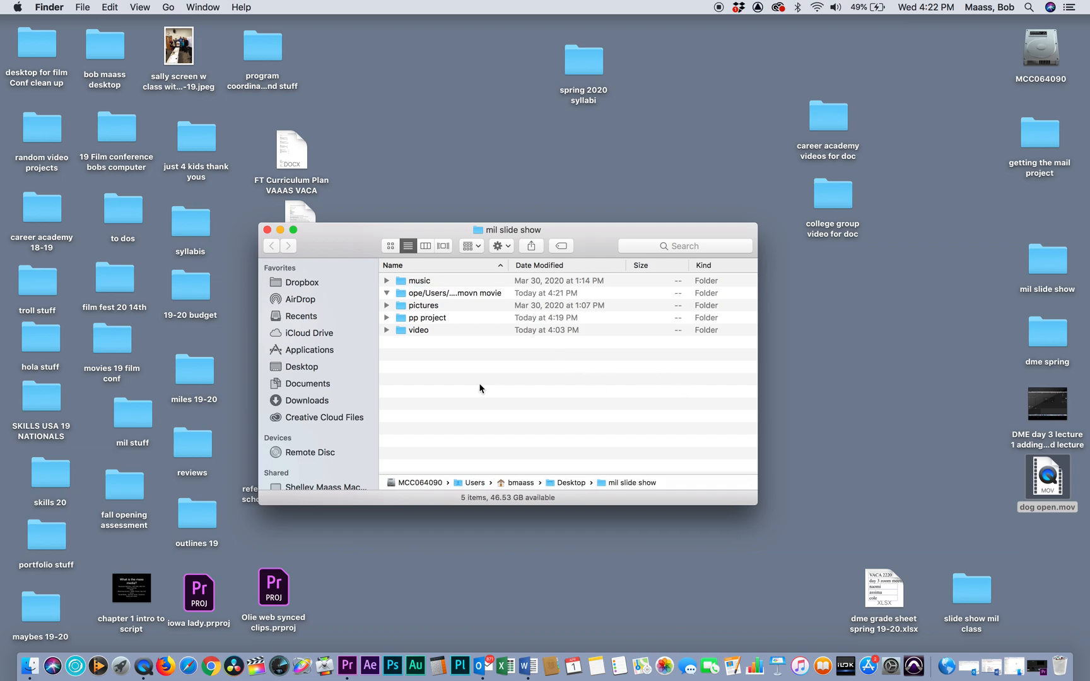
{"action": "left_click", "coordinate": [478, 294]}
{"action": "key", "text": "Return"}
{"action": "type", "text": "open movie"}
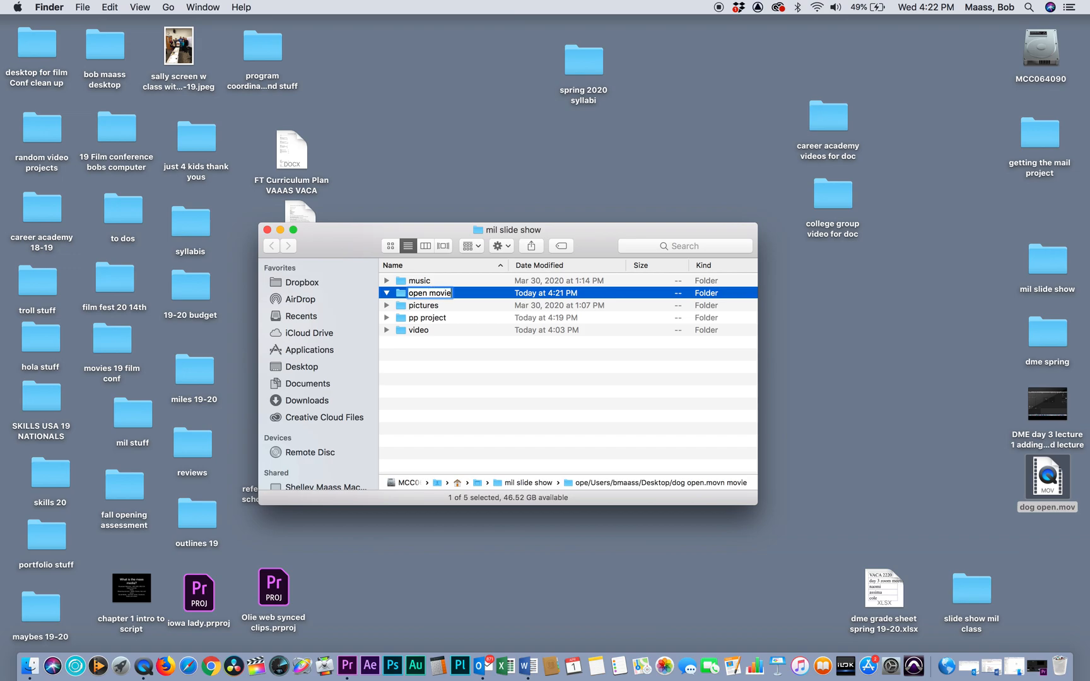
{"action": "key", "text": "Return"}
Move dog open.mov from the desktop into the "open movie" folder
{"action": "left_click", "coordinate": [1048, 479]}
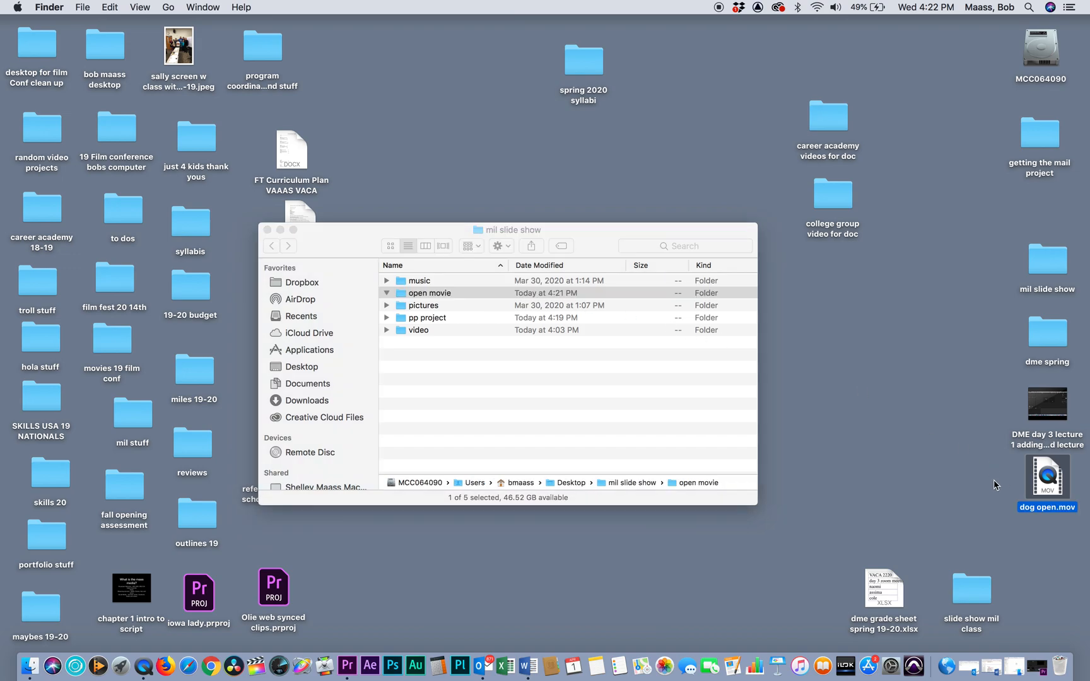
{"action": "left_click_drag", "start_coordinate": [1052, 480], "coordinate": [446, 292]}
{"action": "left_click", "coordinate": [388, 294]}
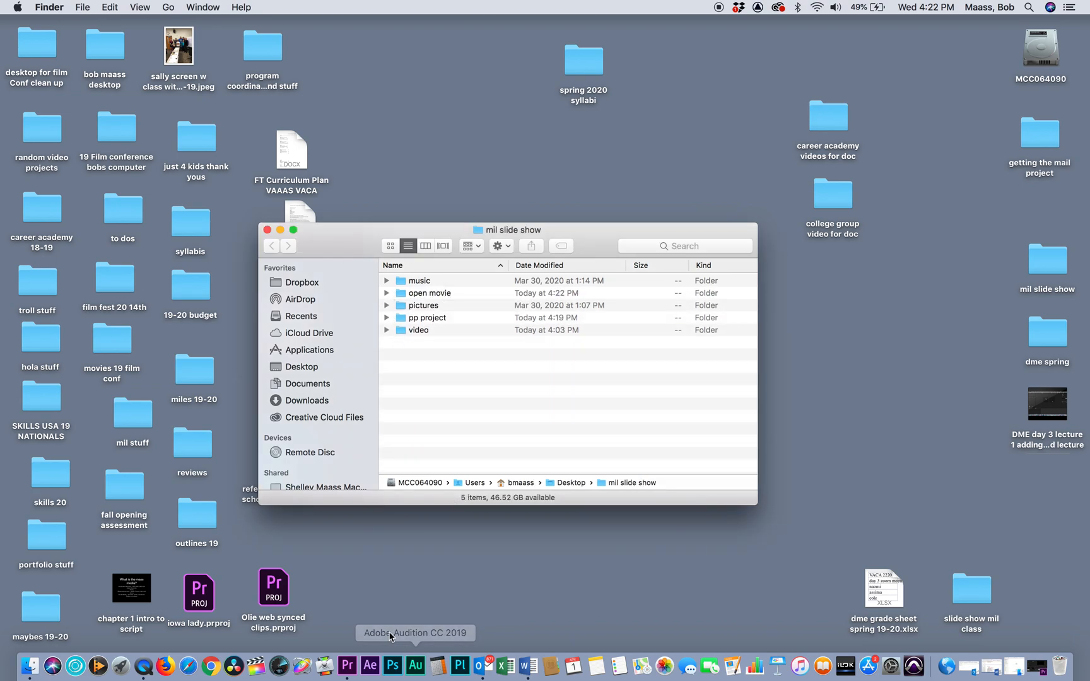
Switch to Premiere Pro, import dog open.mov from the "open movie" folder in mil slide show into the pictures bin, and preview its thumbnail
{"action": "left_click", "coordinate": [355, 666]}
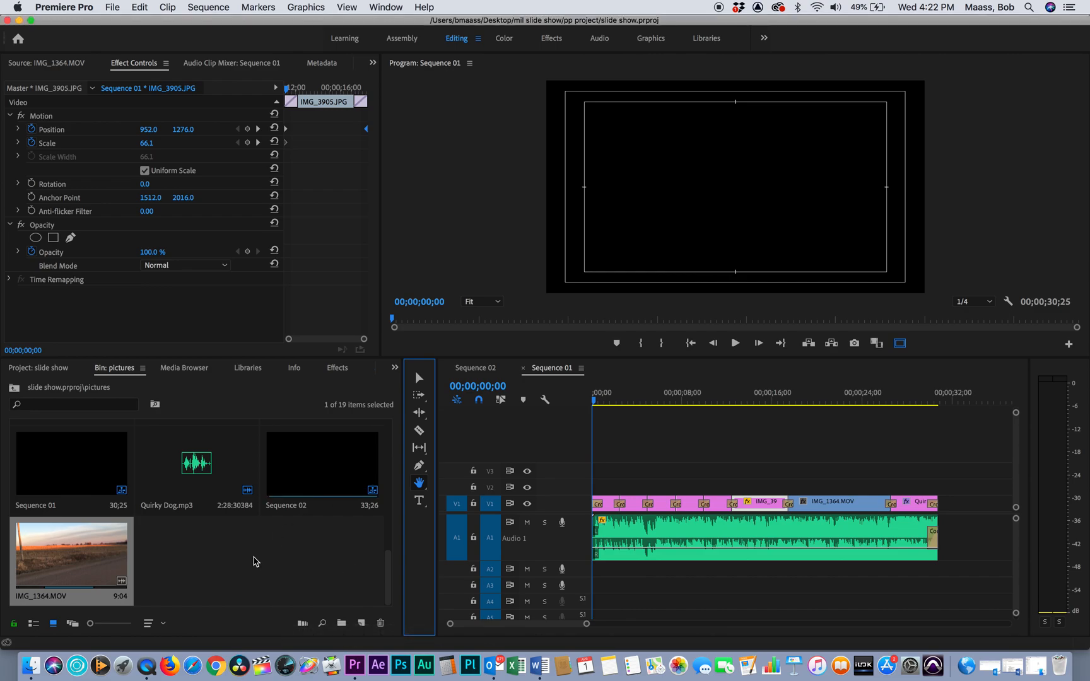
{"action": "left_click", "coordinate": [256, 563]}
{"action": "double_click", "coordinate": [255, 563]}
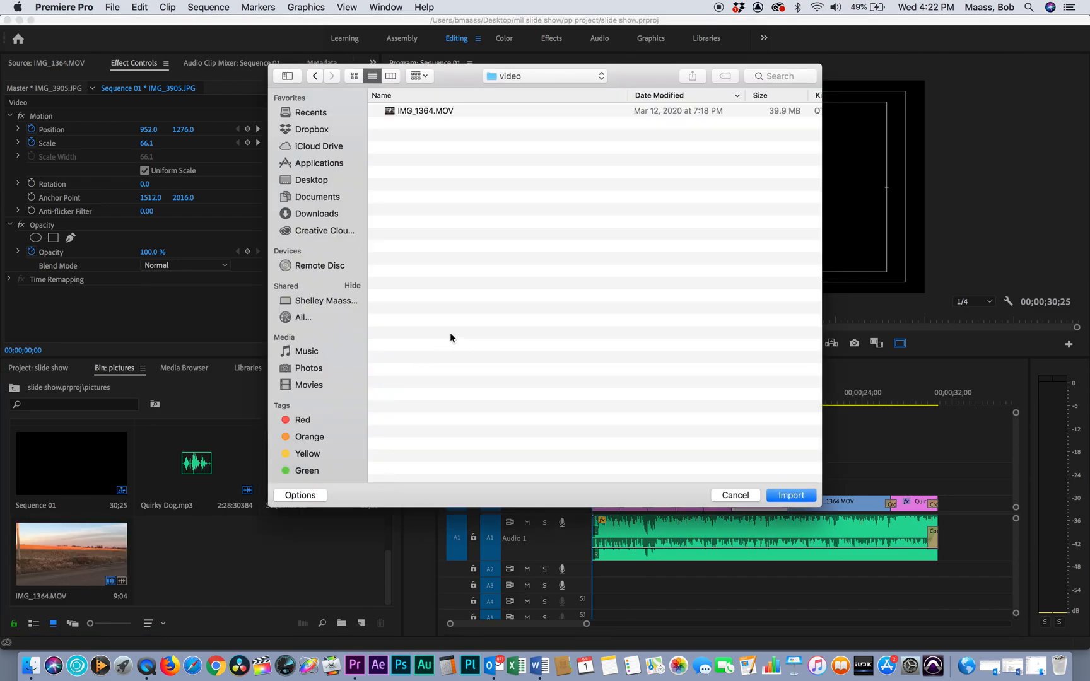
{"action": "left_click", "coordinate": [562, 77]}
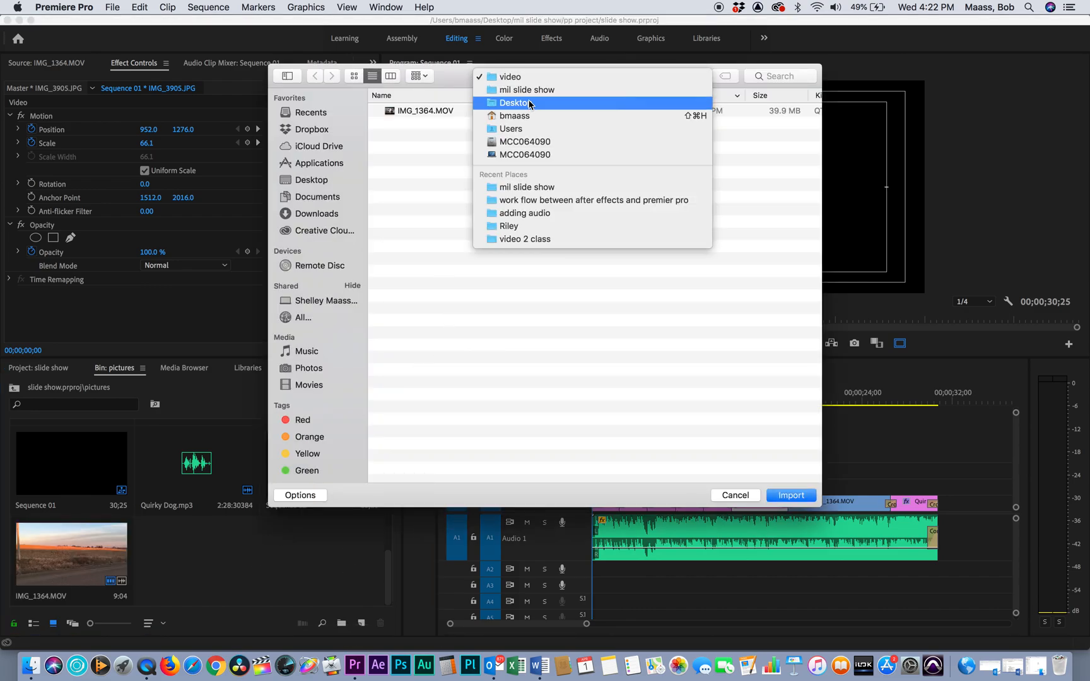
{"action": "left_click", "coordinate": [522, 90]}
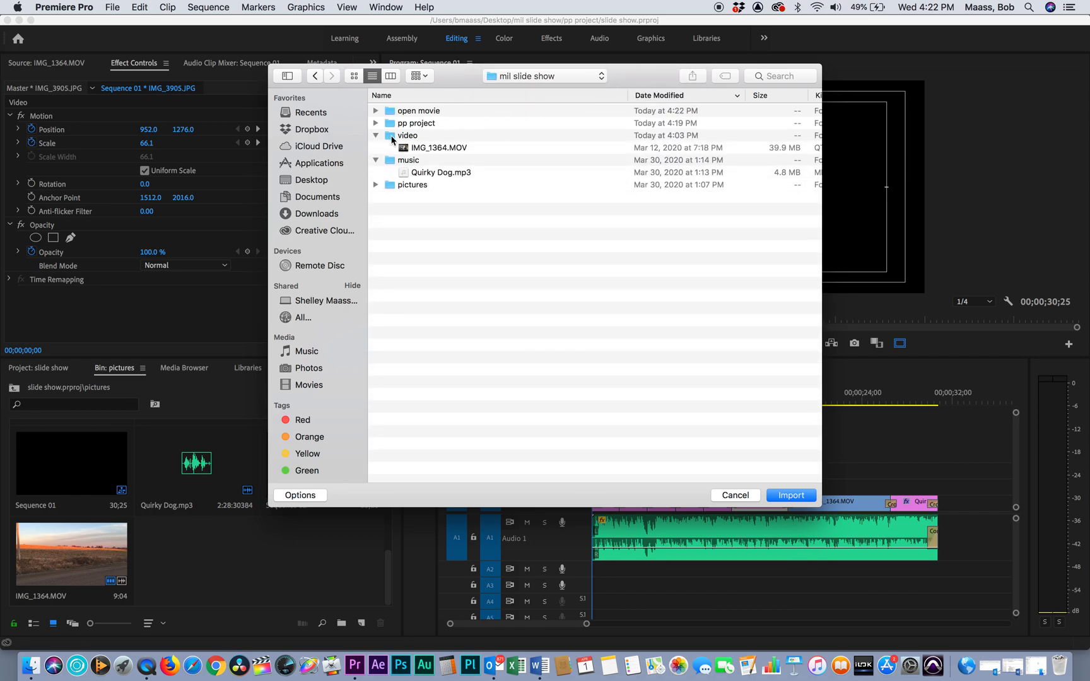
{"action": "left_click", "coordinate": [376, 111]}
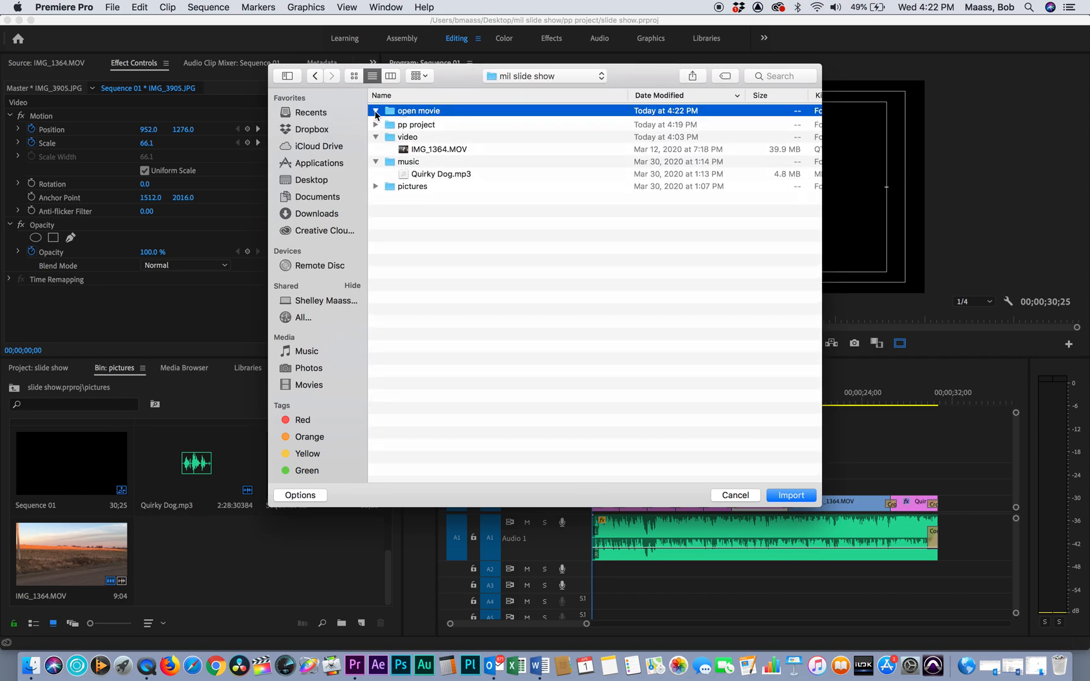
{"action": "left_click", "coordinate": [430, 126]}
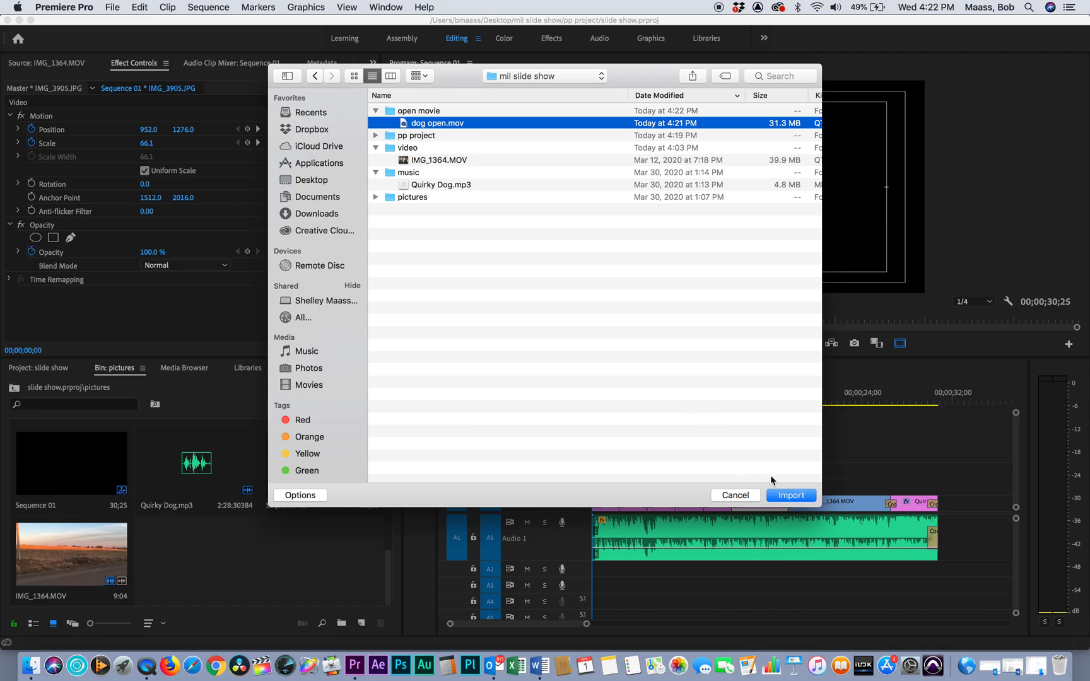
{"action": "left_click", "coordinate": [790, 496]}
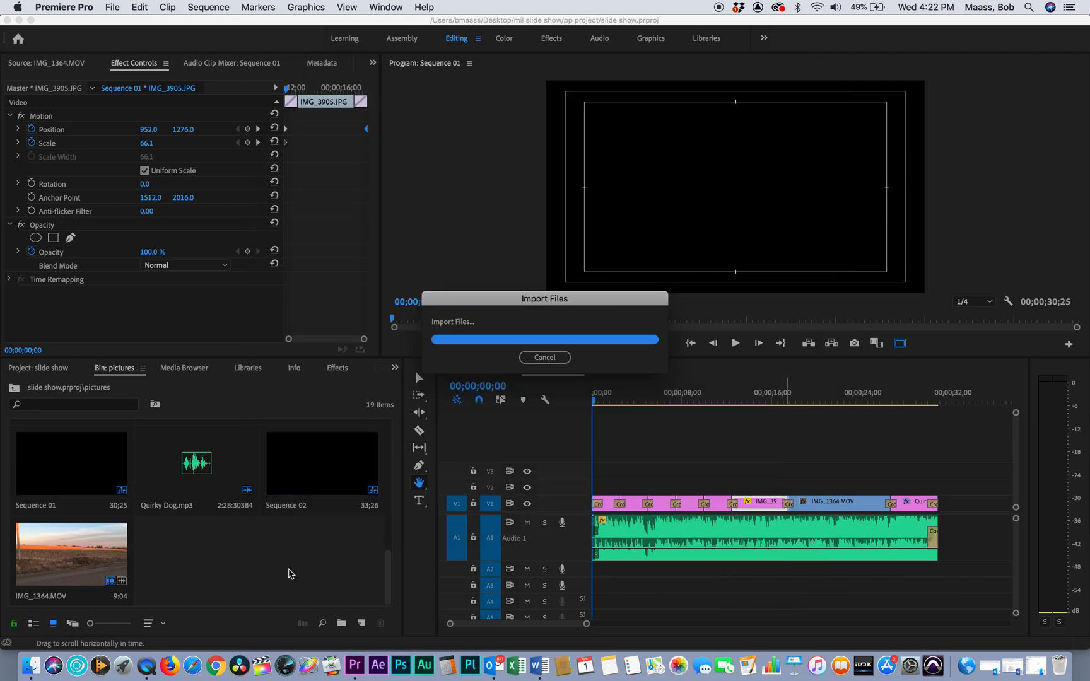
{"action": "left_click_drag", "start_coordinate": [192, 553], "coordinate": [236, 541]}
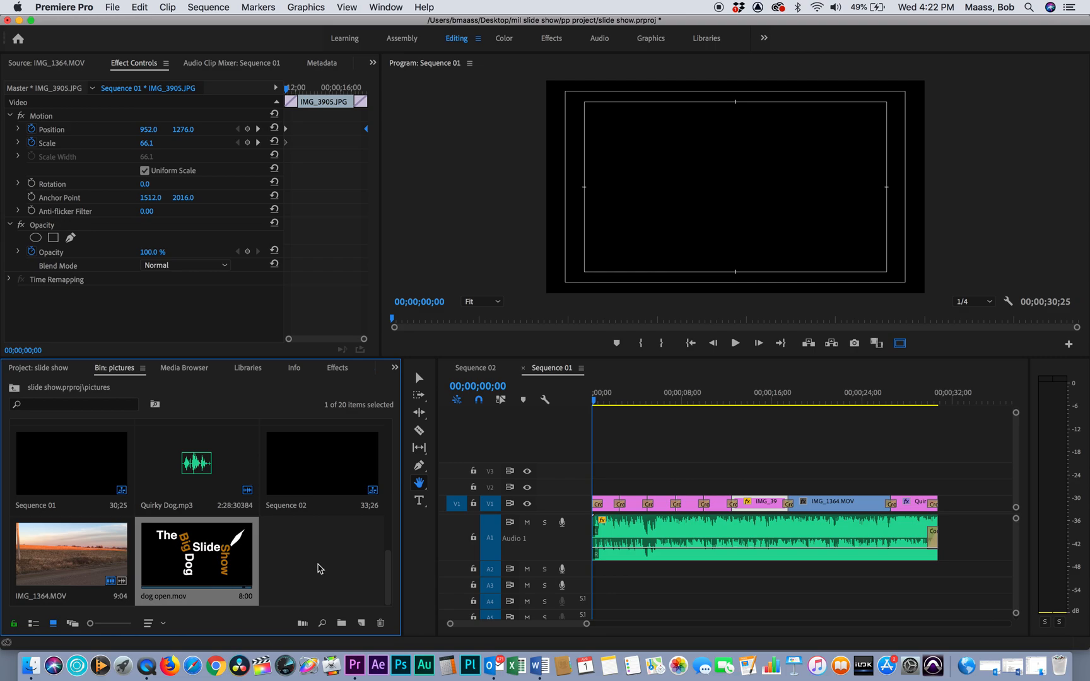
{"action": "left_click", "coordinate": [320, 571]}
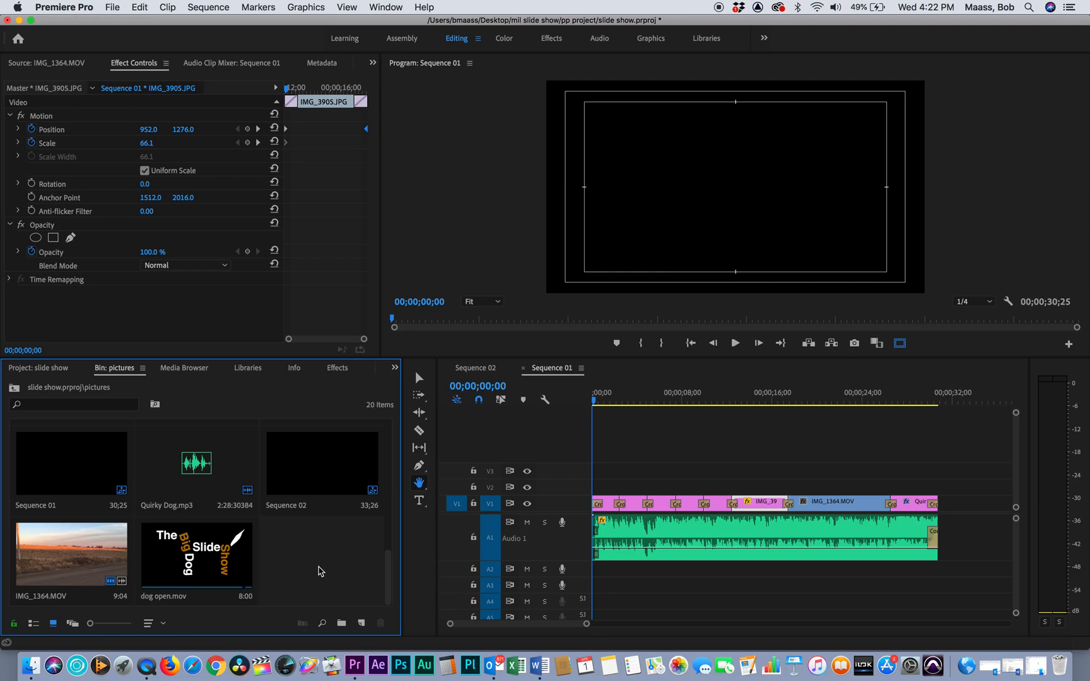
Import the project file "workflow between ae and pp.aep" from the desktop's dme spring > day 3 and 4 stuff > "work flow between after effects and premier pro" folder
{"action": "left_click", "coordinate": [112, 7]}
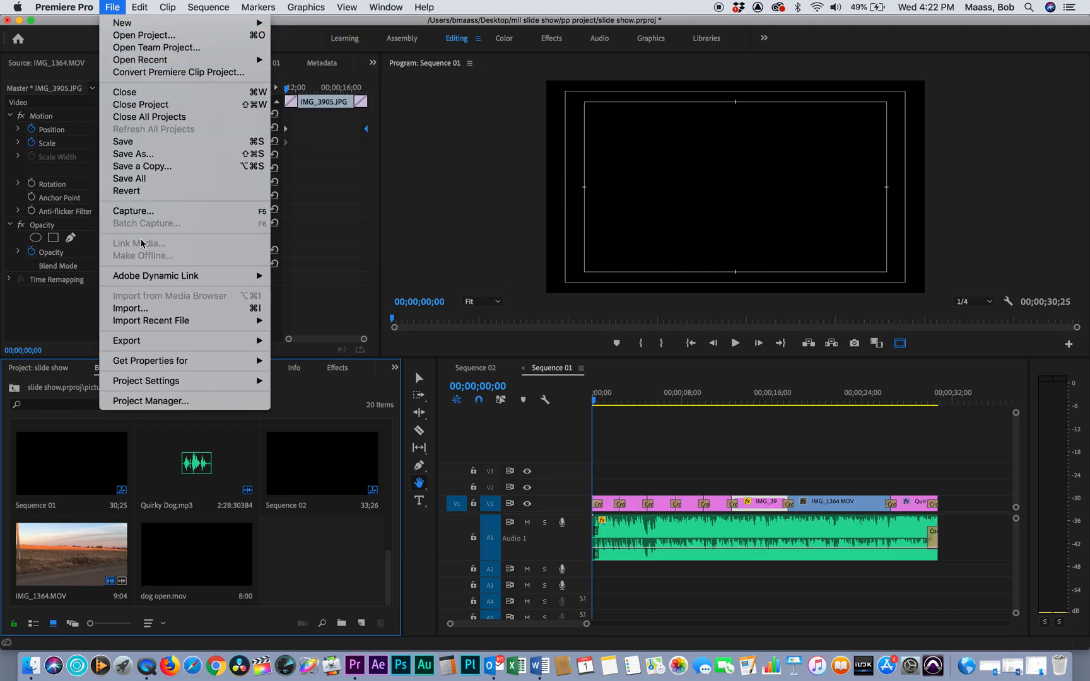
{"action": "left_click", "coordinate": [145, 308]}
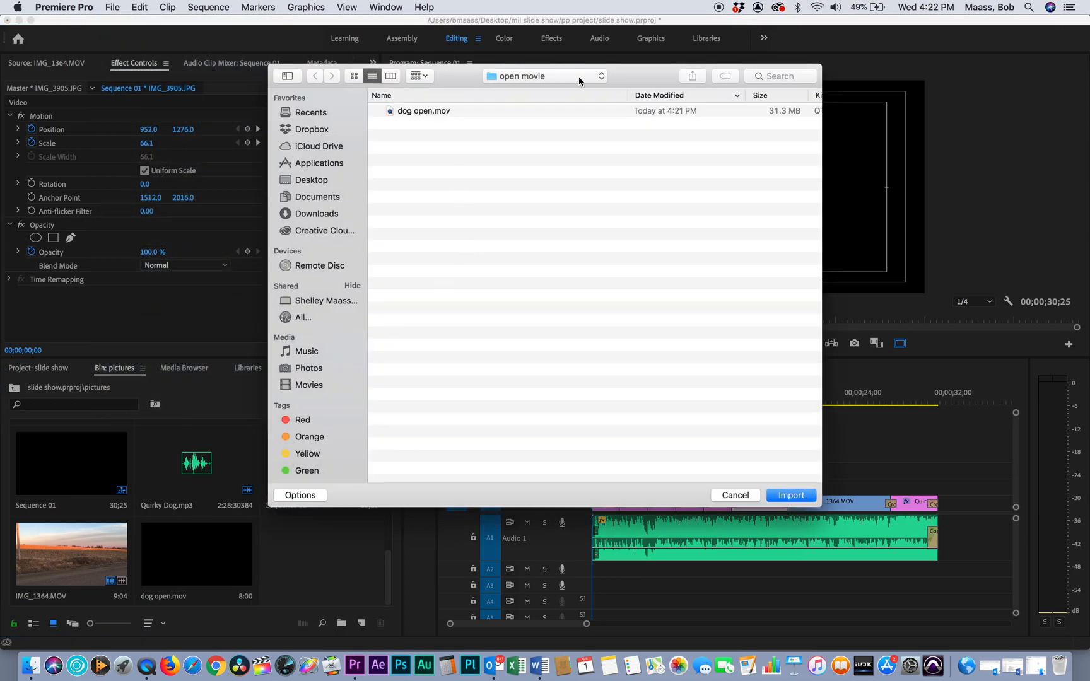
{"action": "left_click", "coordinate": [580, 77]}
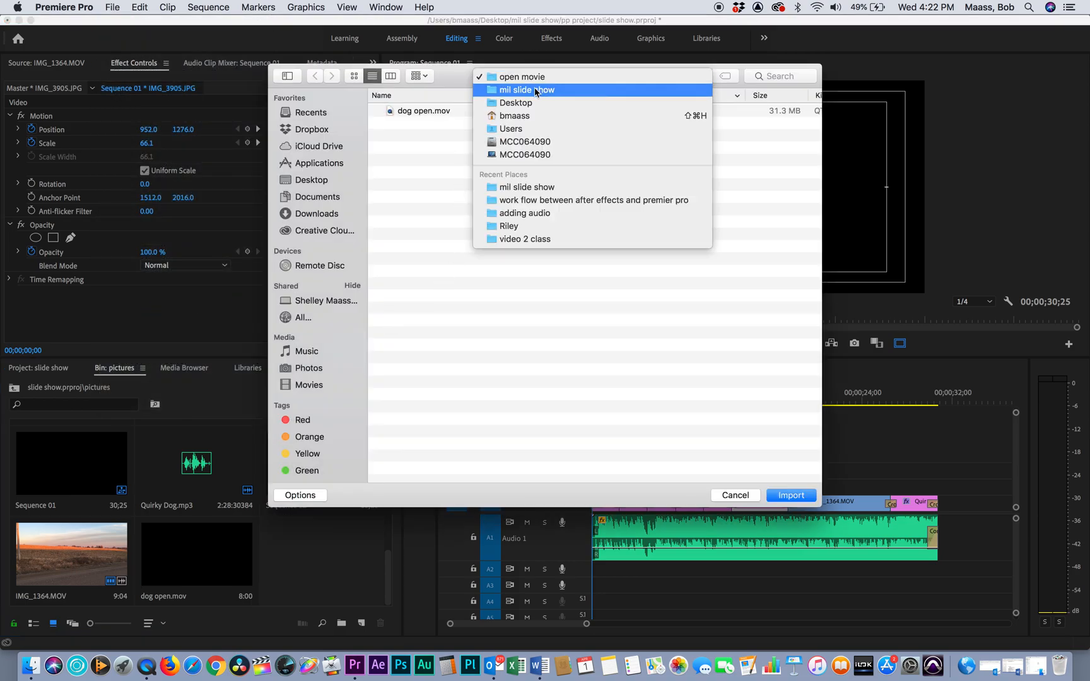
{"action": "left_click", "coordinate": [523, 102]}
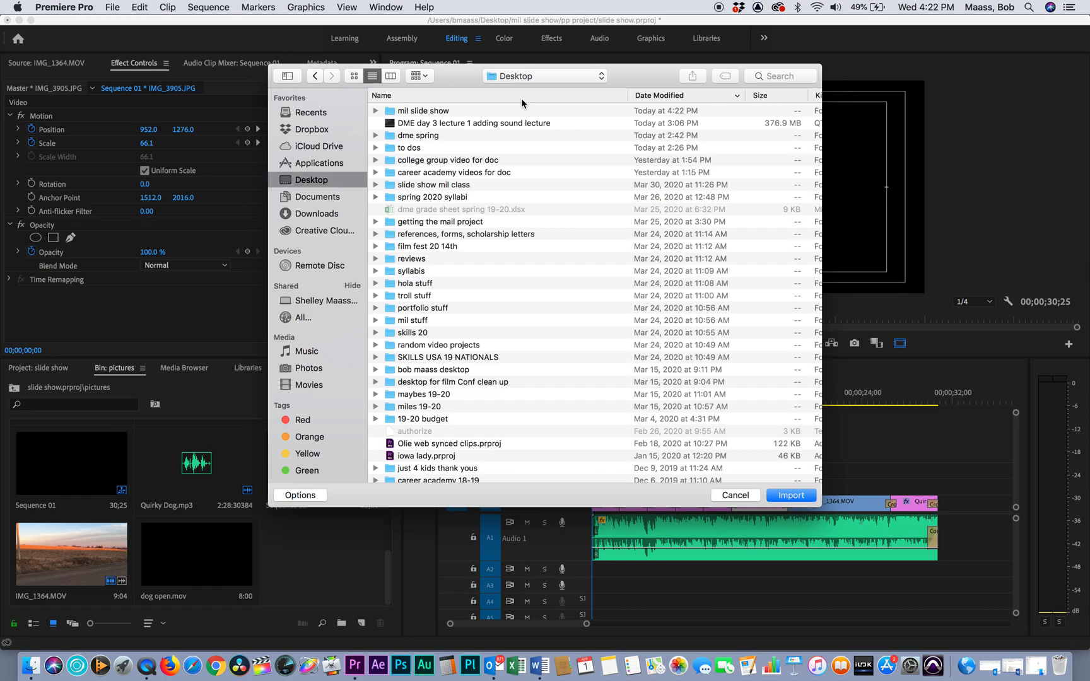
{"action": "left_click", "coordinate": [376, 136]}
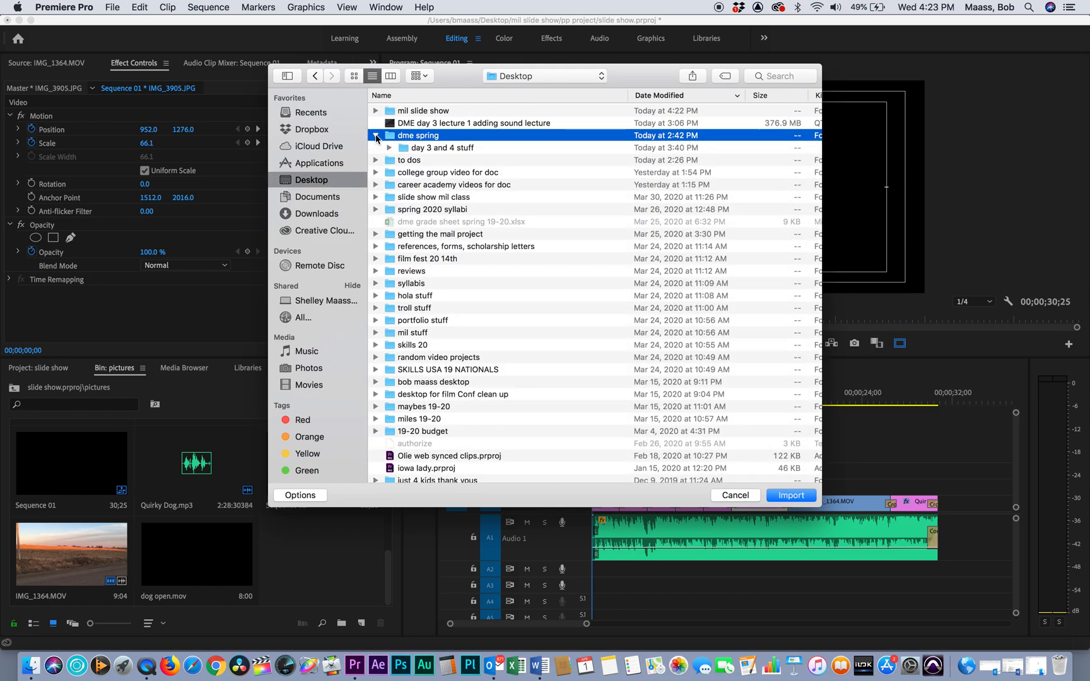
{"action": "left_click", "coordinate": [389, 147]}
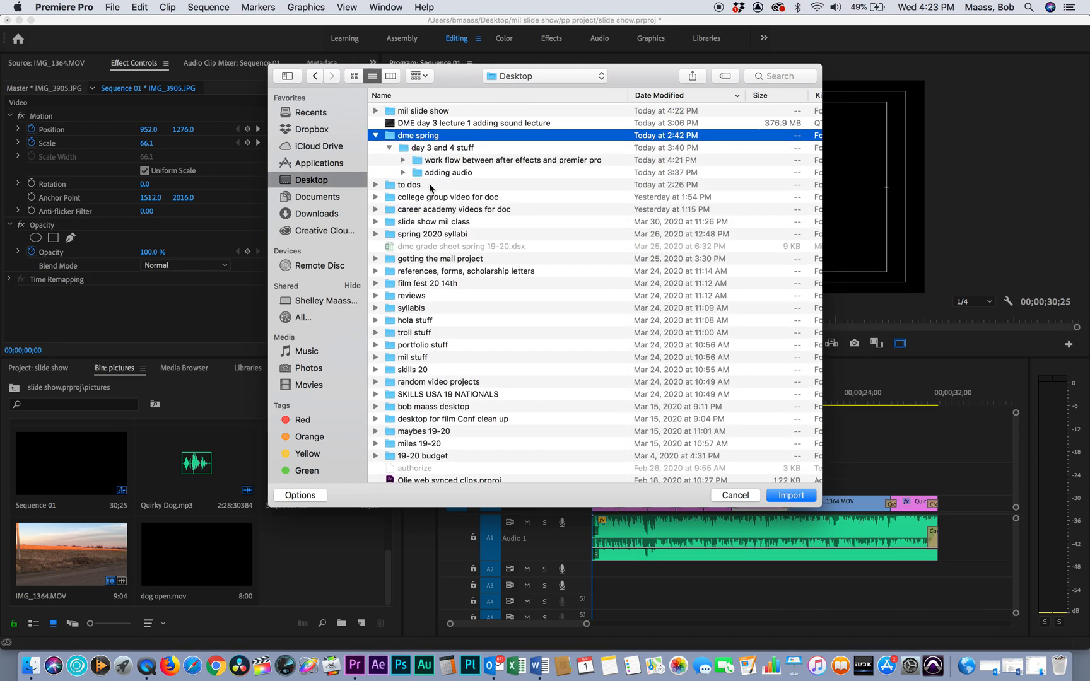
{"action": "left_click", "coordinate": [403, 160]}
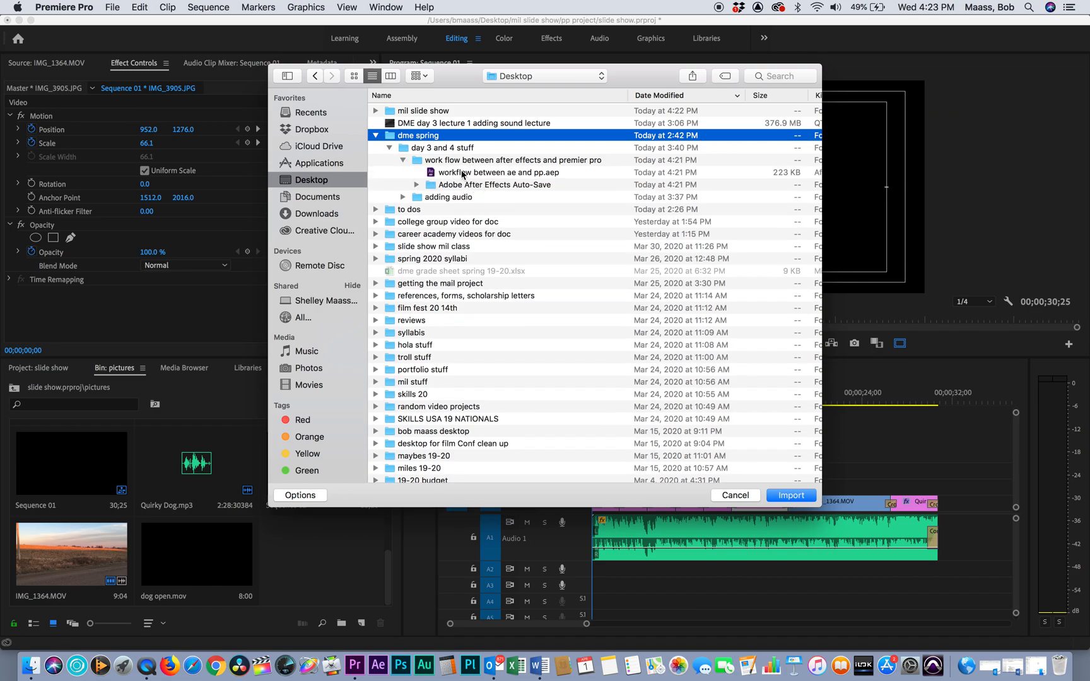
{"action": "left_click", "coordinate": [457, 172]}
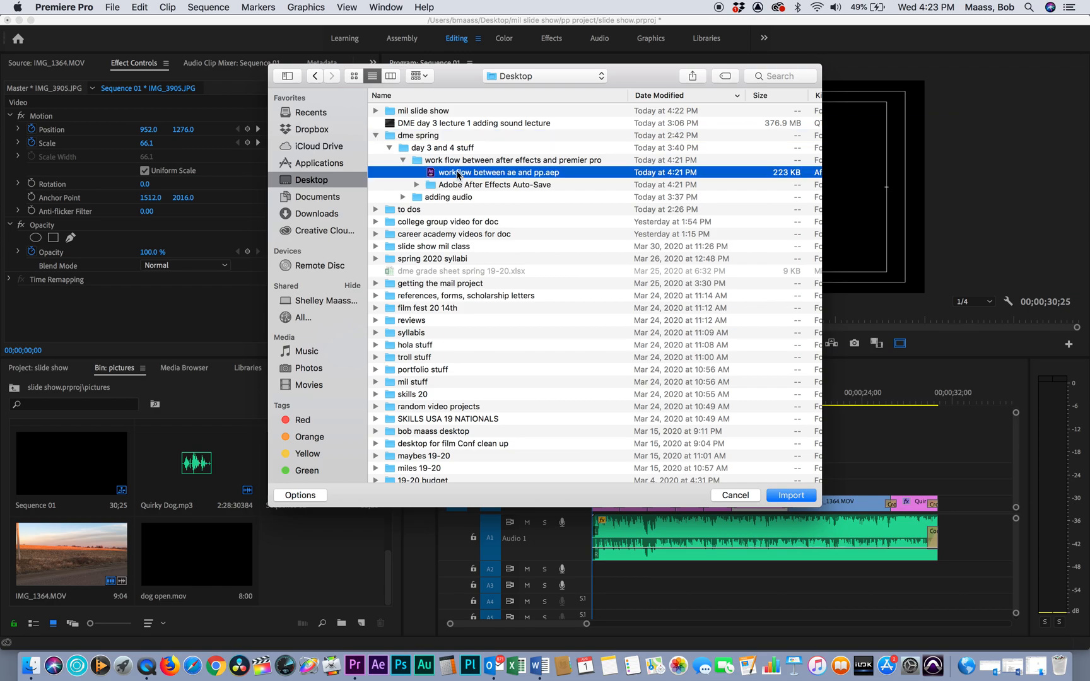
{"action": "left_click", "coordinate": [786, 496]}
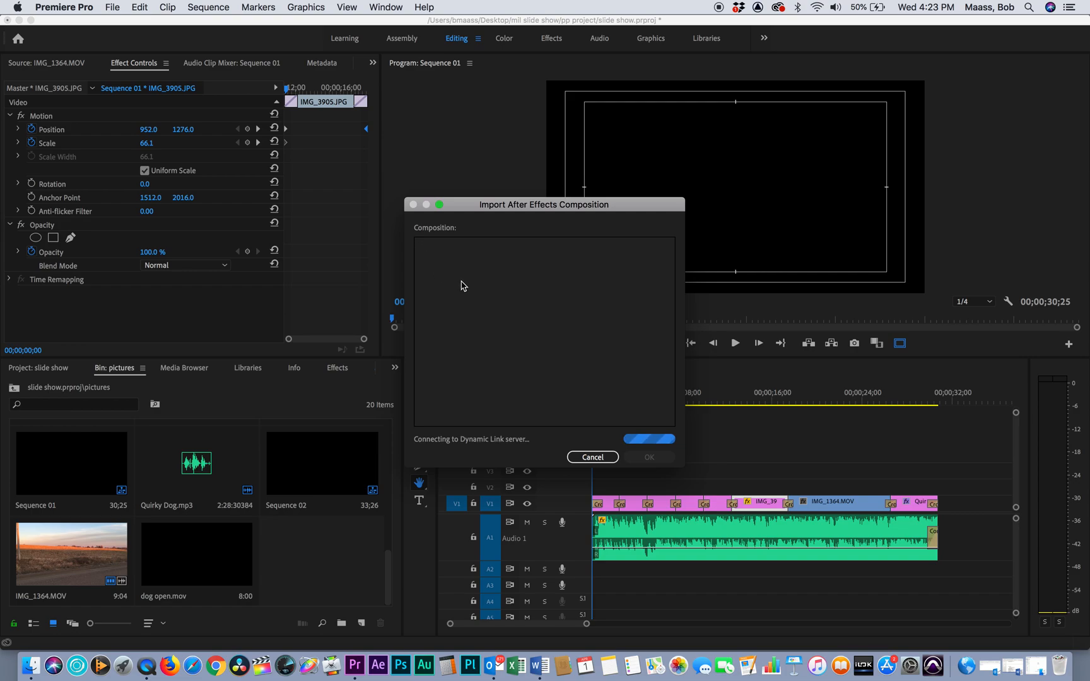
Choose "the dog slide show" as the After Effects composition to import into the pictures bin
{"action": "left_click_drag", "start_coordinate": [518, 207], "coordinate": [450, 108]}
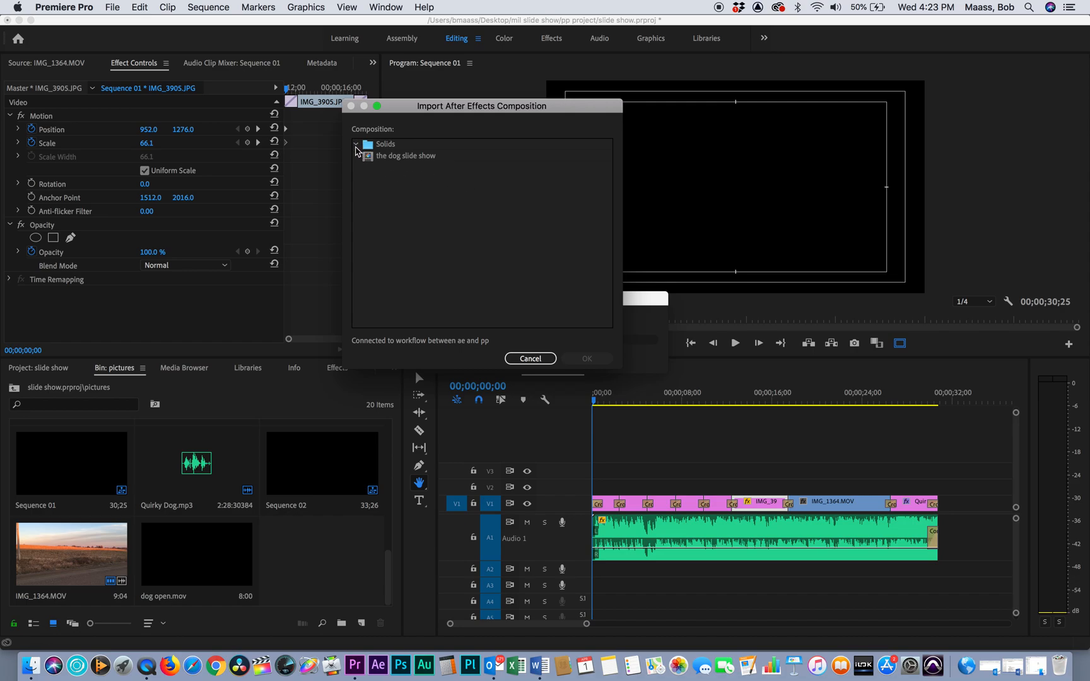
{"action": "left_click", "coordinate": [398, 158]}
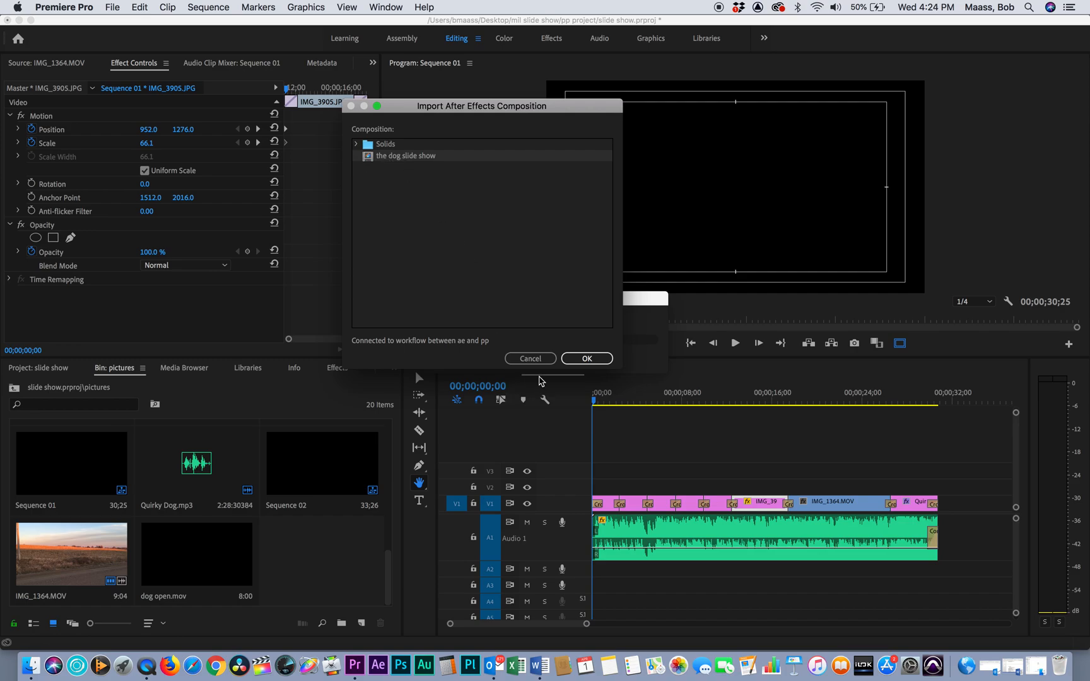
{"action": "left_click", "coordinate": [586, 359]}
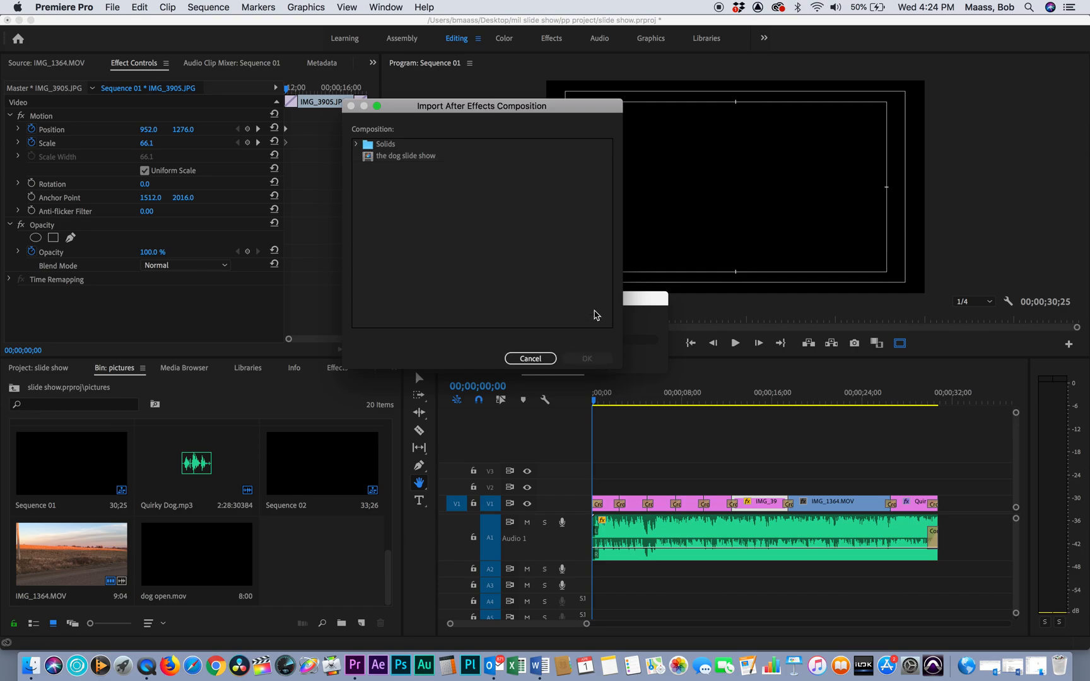
{"action": "left_click", "coordinate": [404, 163]}
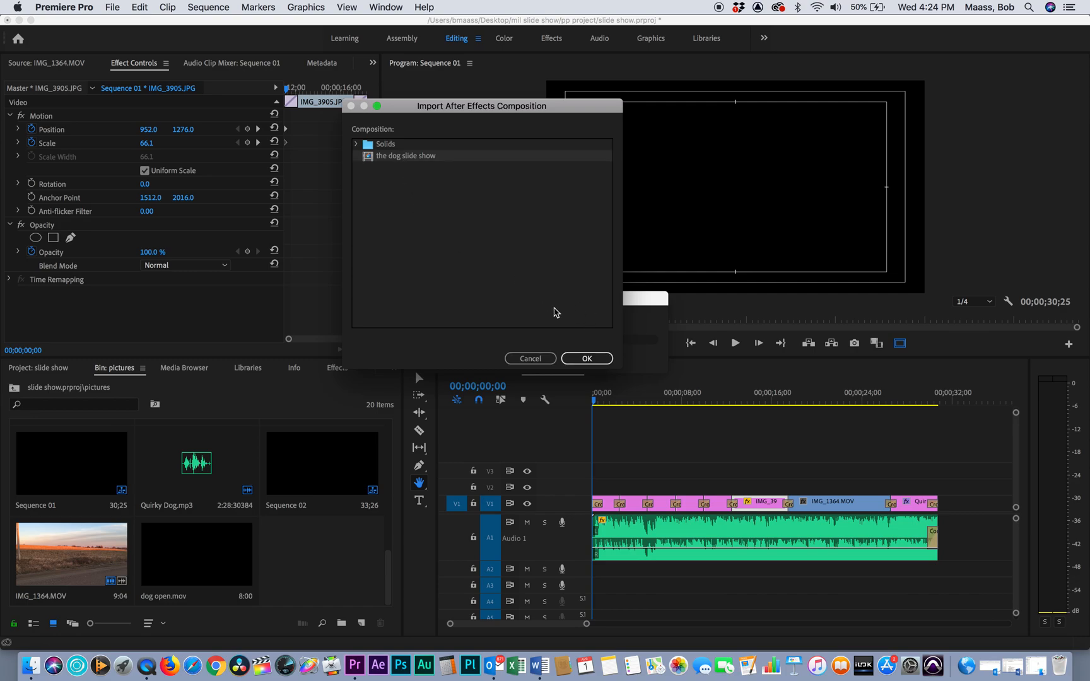
{"action": "left_click", "coordinate": [576, 358]}
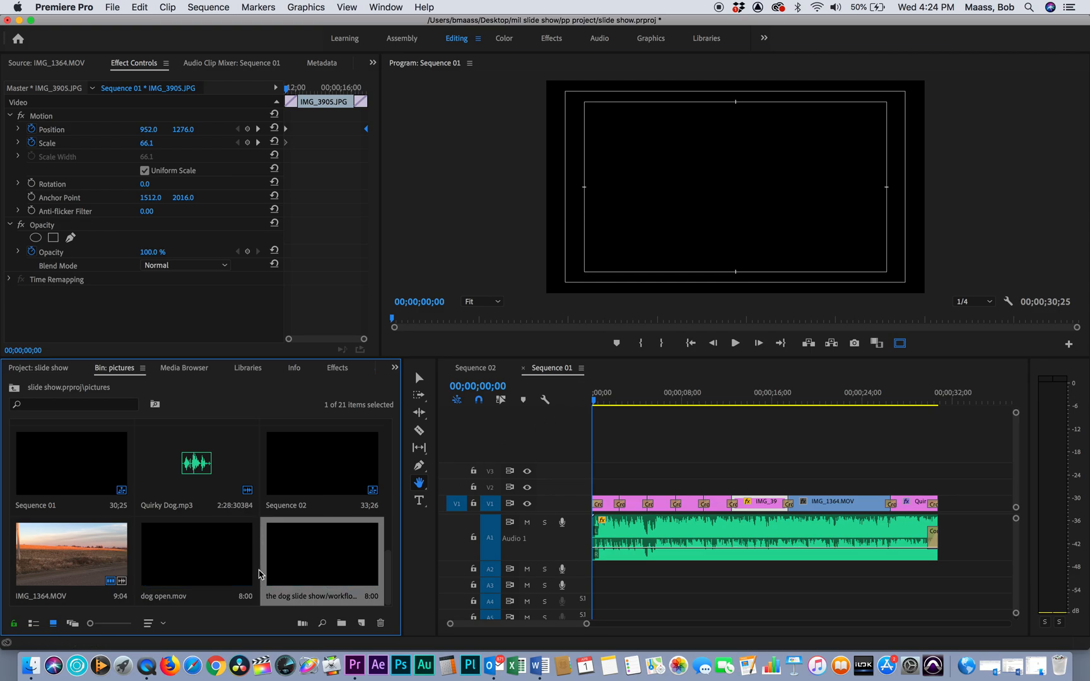
Load the dog slide show composition into the Source Monitor and scrub through the title animation
{"action": "left_click", "coordinate": [34, 66]}
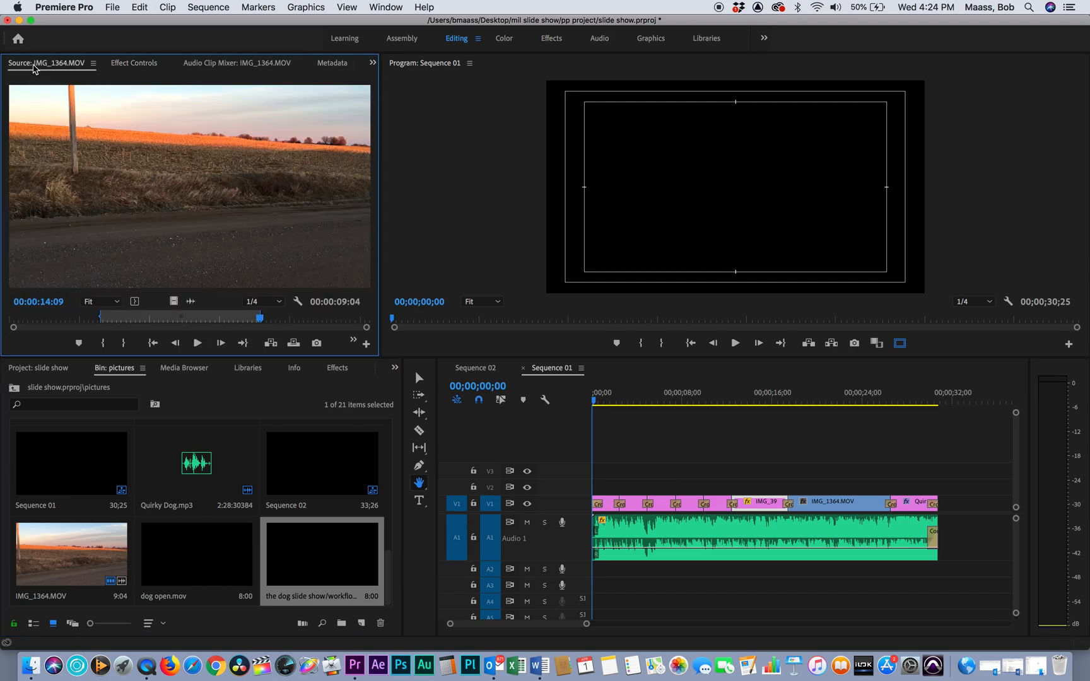
{"action": "left_click_drag", "start_coordinate": [302, 562], "coordinate": [231, 190]}
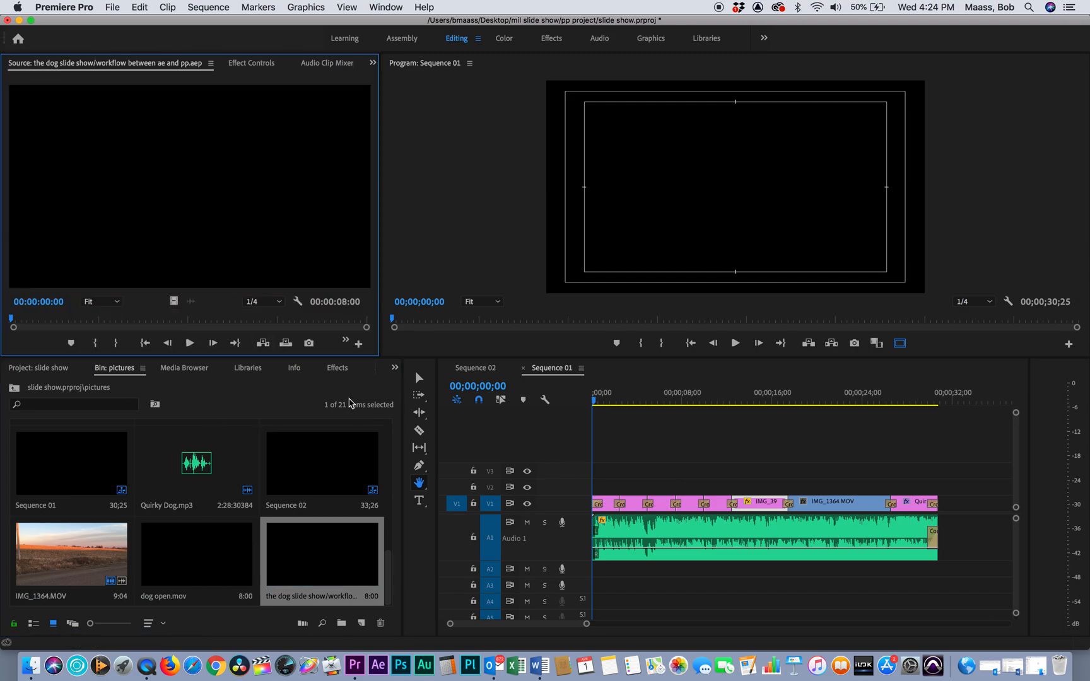
{"action": "left_click_drag", "start_coordinate": [19, 320], "coordinate": [214, 333]}
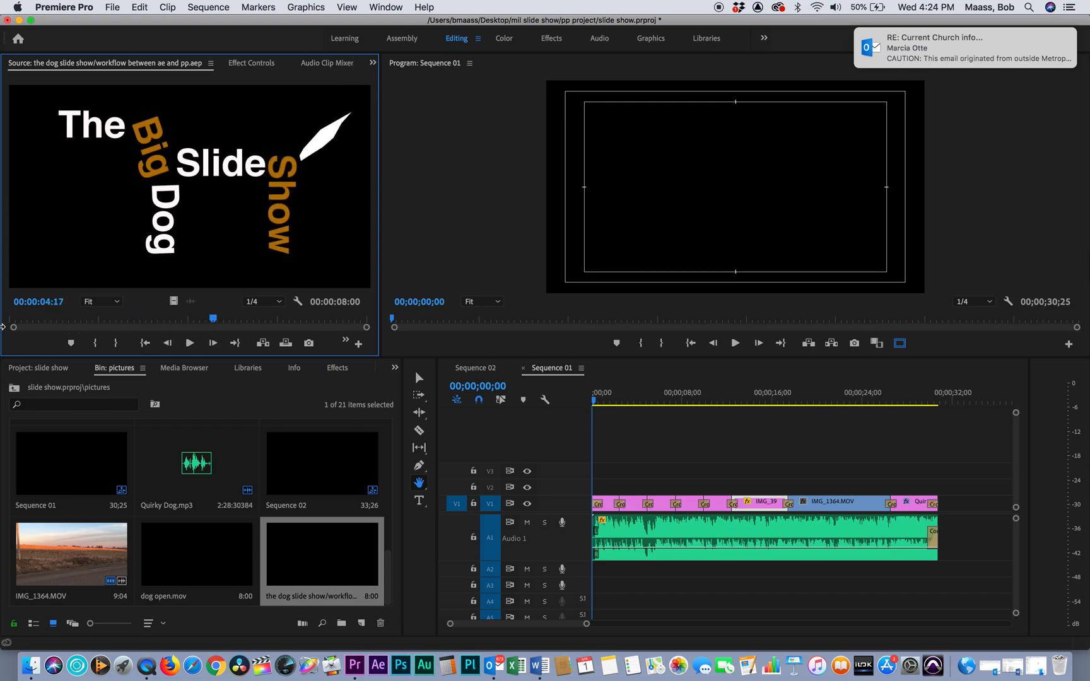
Set the composition's Out point at 00:00:06:00 and insert the clip at the start of Sequence 01
{"action": "left_click", "coordinate": [47, 303]}
{"action": "type", "text": "600"}
{"action": "key", "text": "Return"}
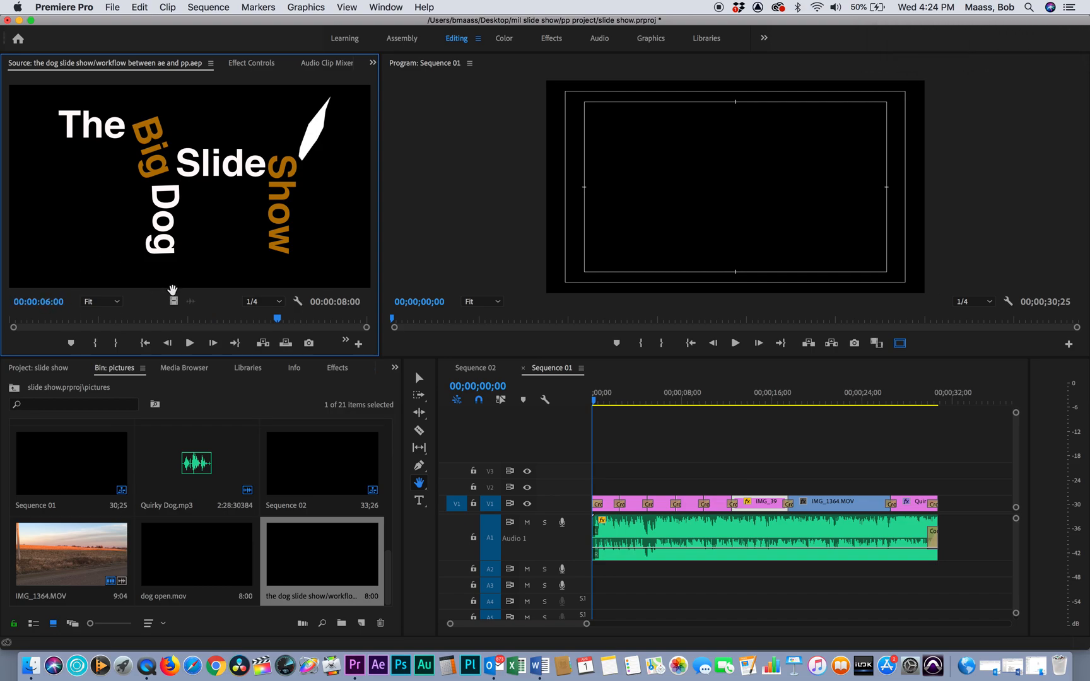
{"action": "key", "text": "o"}
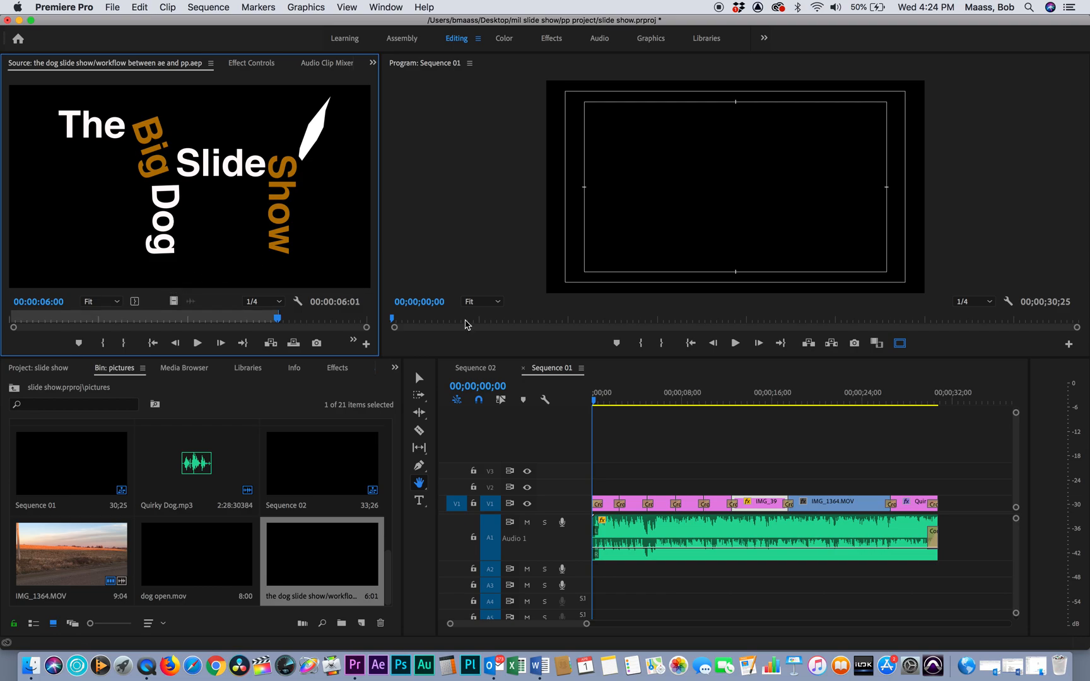
{"action": "left_click", "coordinate": [270, 344]}
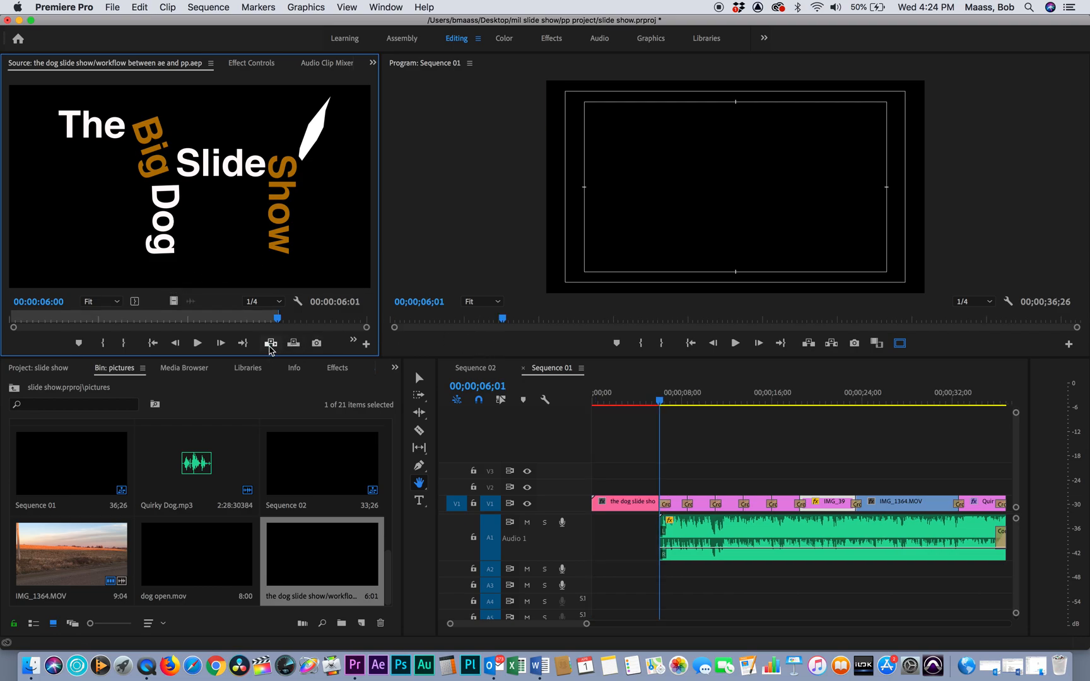
Delete the transition at the start of the first photo, then apply default transitions to the title clip and the first photo
{"action": "left_click", "coordinate": [677, 463]}
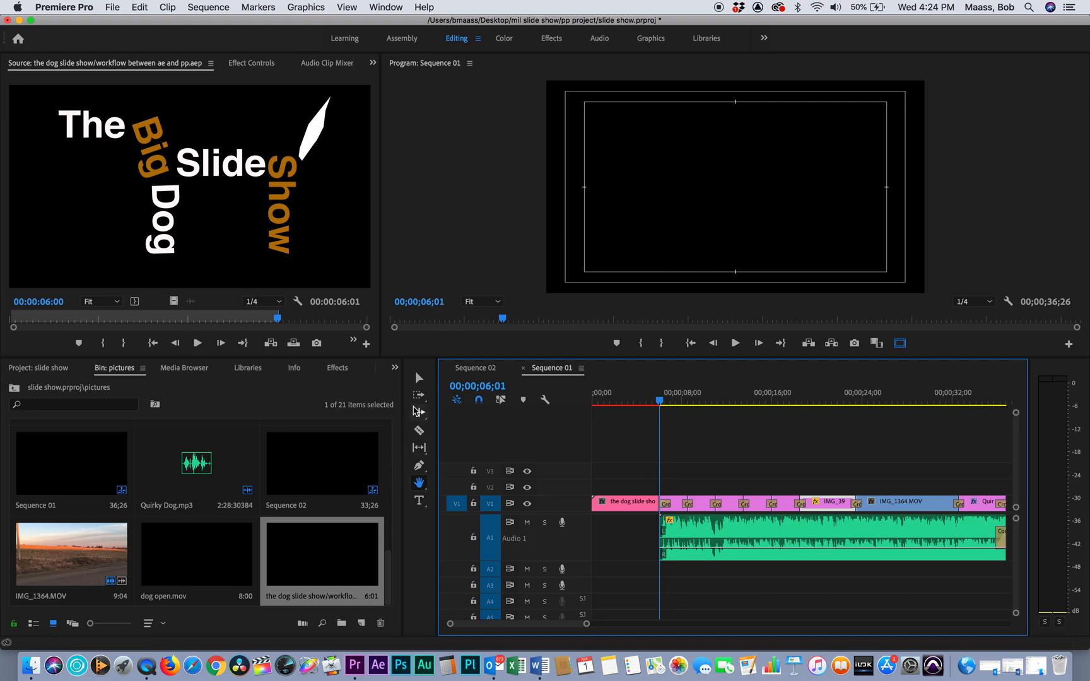
{"action": "left_click", "coordinate": [419, 378]}
{"action": "left_click", "coordinate": [670, 470]}
{"action": "left_click", "coordinate": [666, 504]}
{"action": "key", "text": "Delete"}
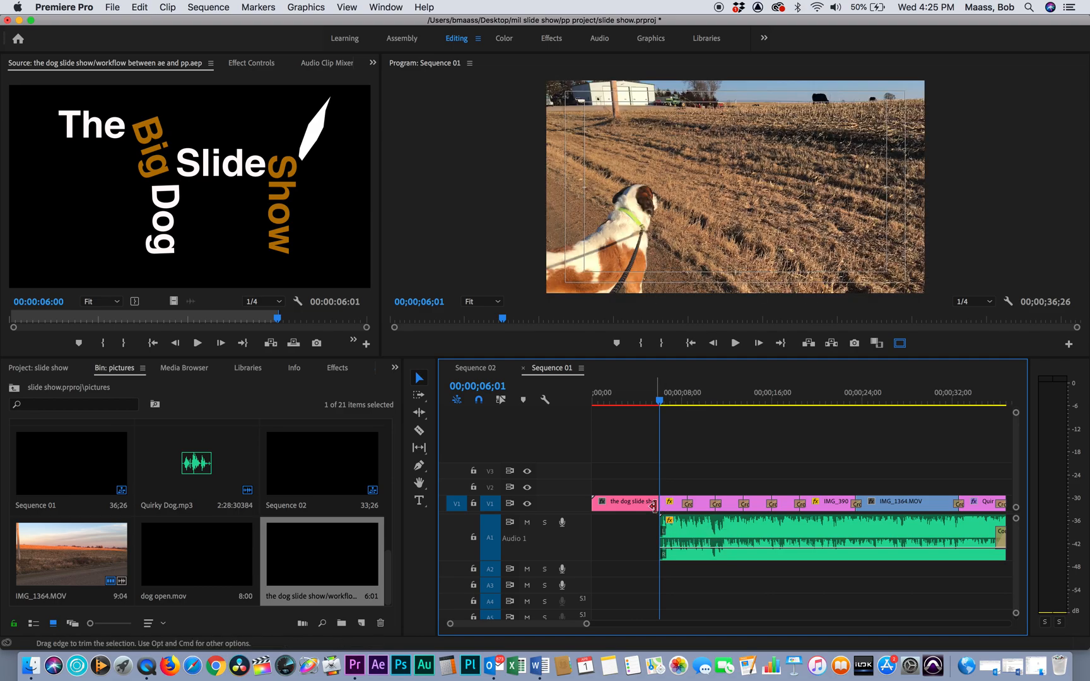
{"action": "left_click_drag", "start_coordinate": [637, 482], "coordinate": [673, 505]}
{"action": "key", "text": "shift+d"}
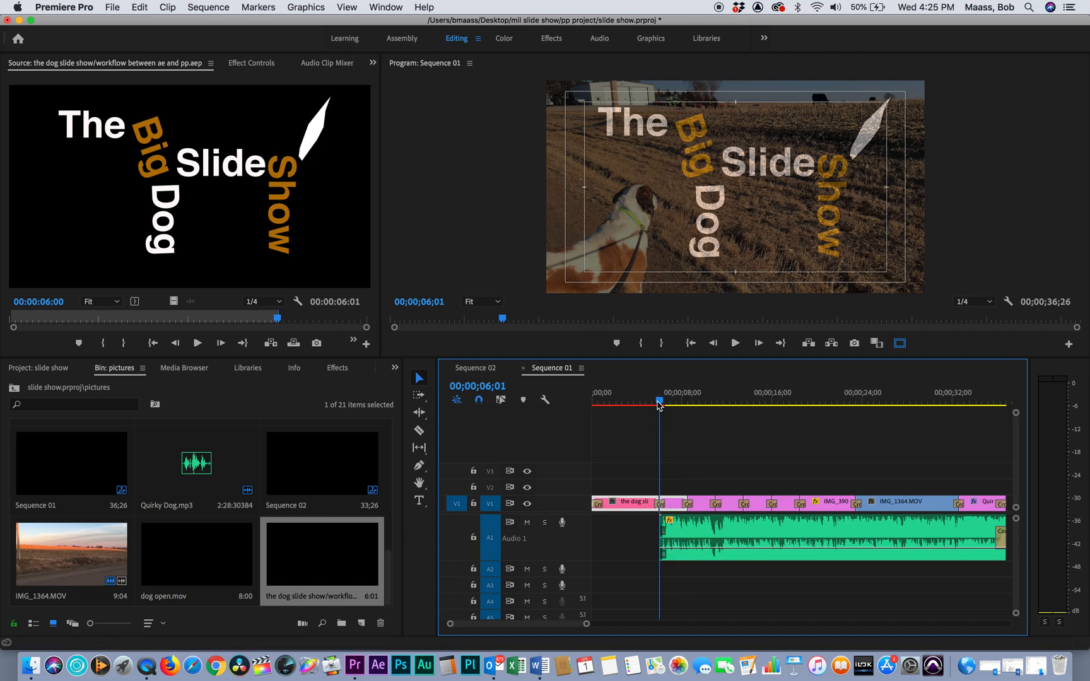
Remove the transition at the start of the title clip and play Sequence 01 from the beginning
{"action": "left_click_drag", "start_coordinate": [658, 405], "coordinate": [579, 414]}
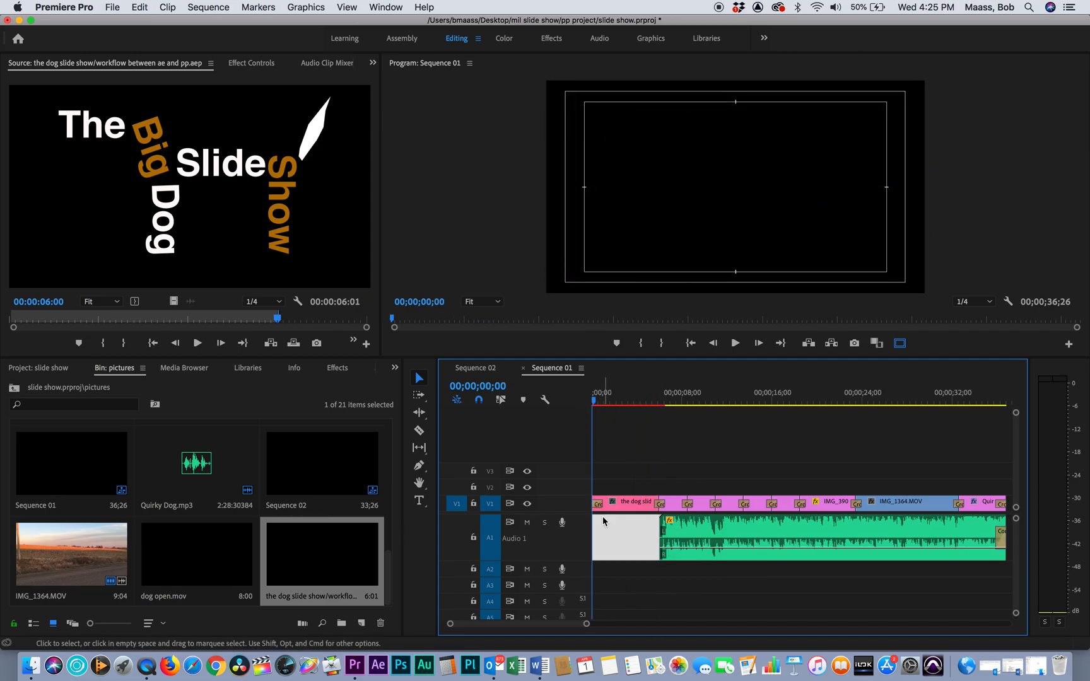
{"action": "left_click", "coordinate": [597, 505]}
{"action": "key", "text": "Delete"}
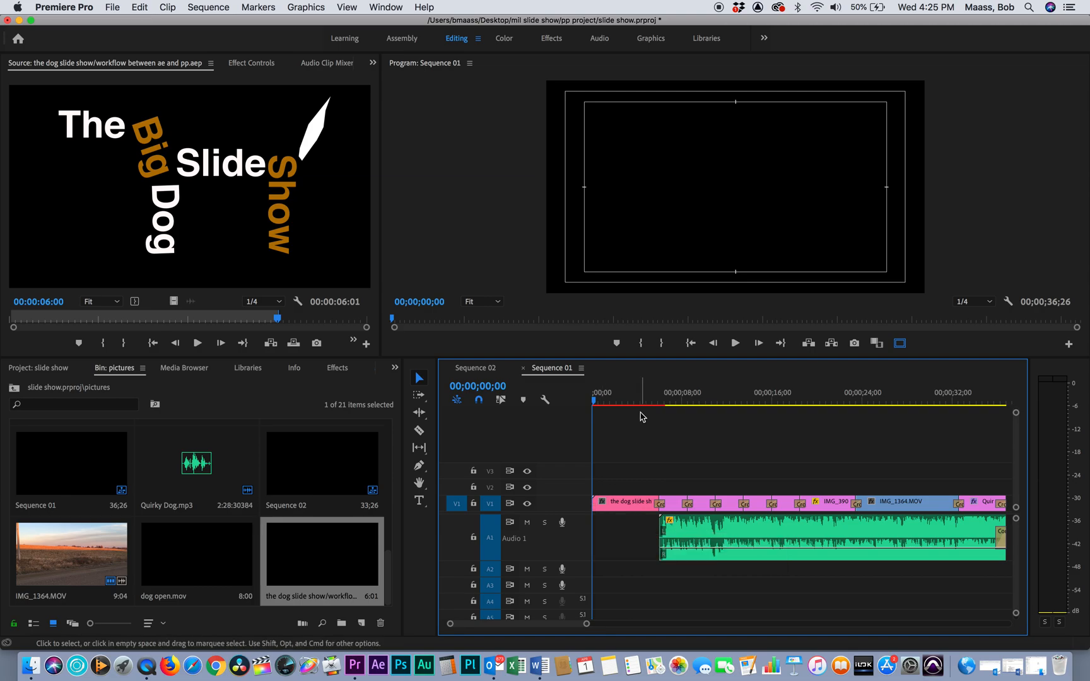
{"action": "key", "text": "space"}
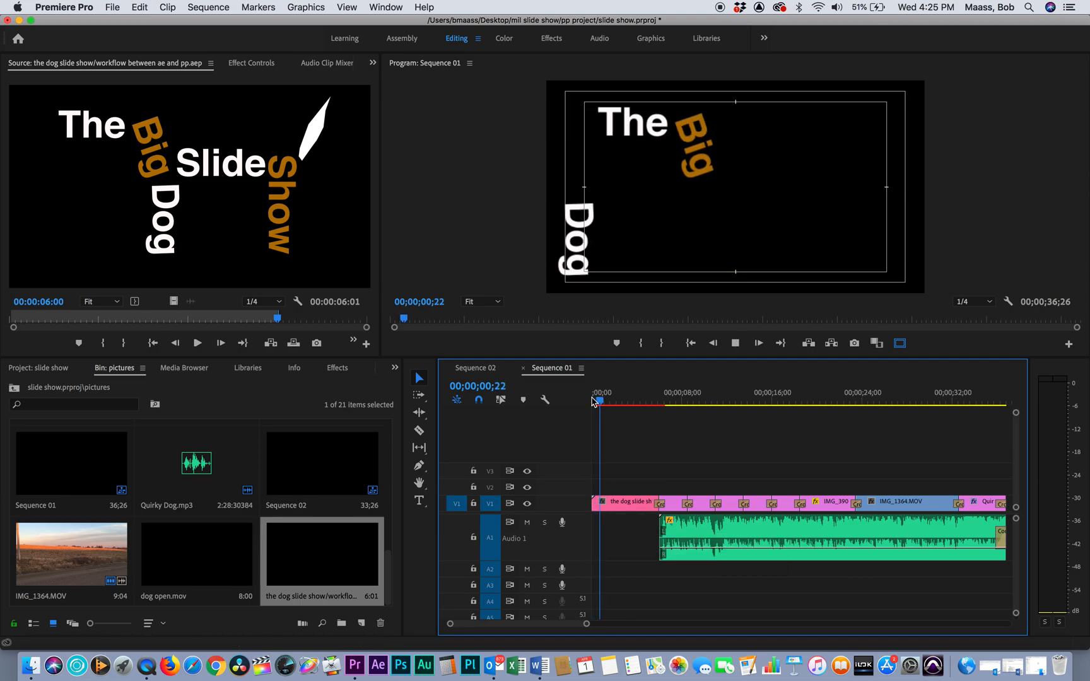
Return to the start of Sequence 01 and play the opening title animation
{"action": "scroll", "coordinate": [629, 377], "scroll_direction": "right", "scroll_amount": 1}
{"action": "left_click_drag", "start_coordinate": [614, 389], "coordinate": [539, 405]}
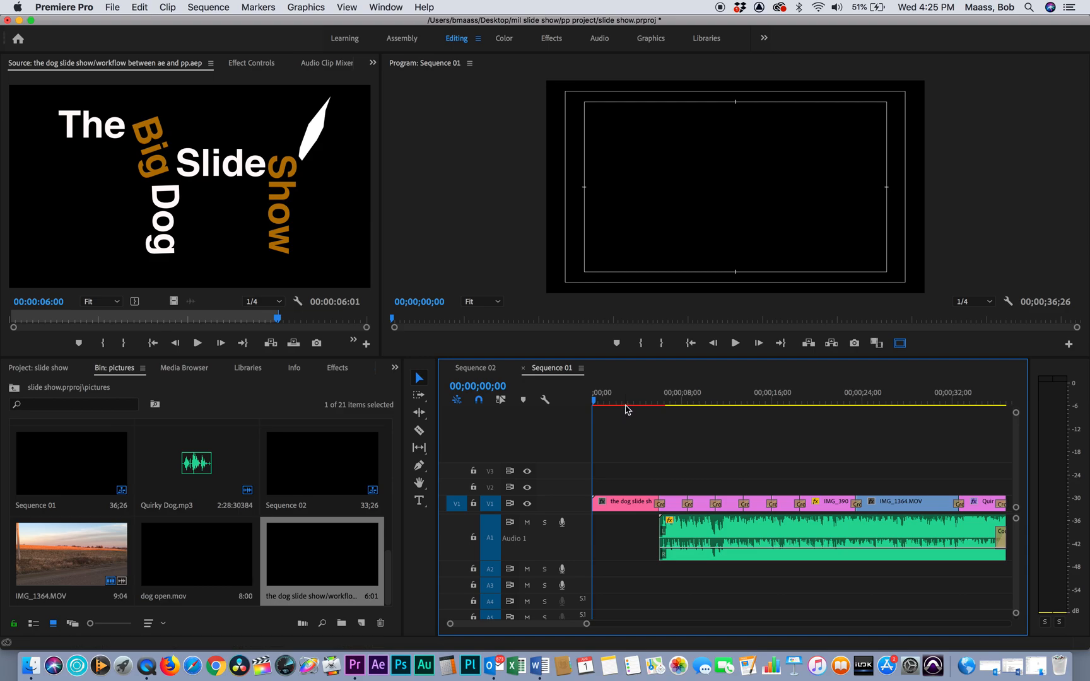
{"action": "left_click_drag", "start_coordinate": [628, 412], "coordinate": [573, 407]}
{"action": "key", "text": "space"}
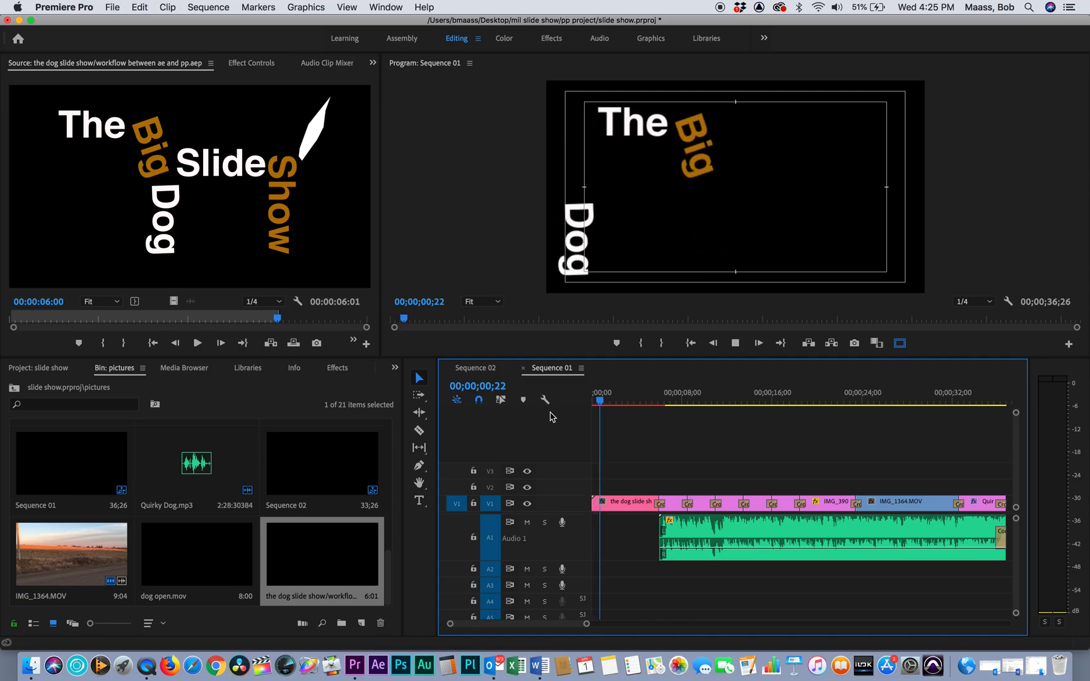
Move the music clip on A1 to the start of Sequence 01 and extend its end to match the last video clip
{"action": "left_click_drag", "start_coordinate": [722, 536], "coordinate": [650, 539]}
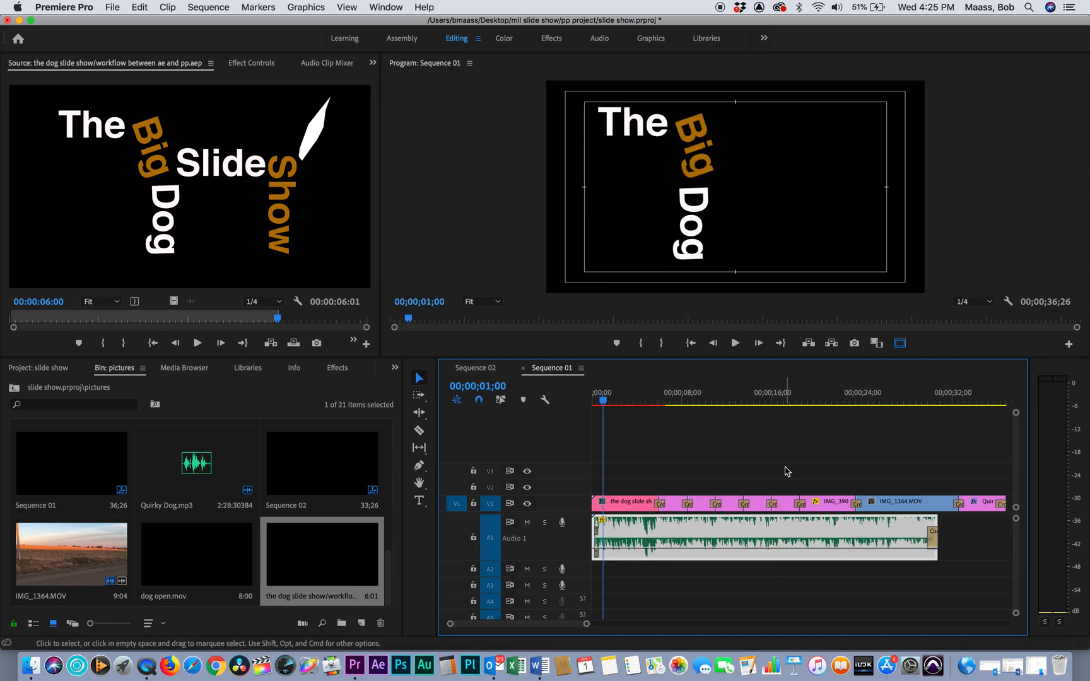
{"action": "key", "text": "minus"}
{"action": "left_click_drag", "start_coordinate": [674, 522], "coordinate": [692, 520]}
Play Sequence 01 from the beginning to review the title with the music, stopping on the tail movement
{"action": "left_click_drag", "start_coordinate": [694, 395], "coordinate": [494, 400]}
{"action": "key", "text": "space"}
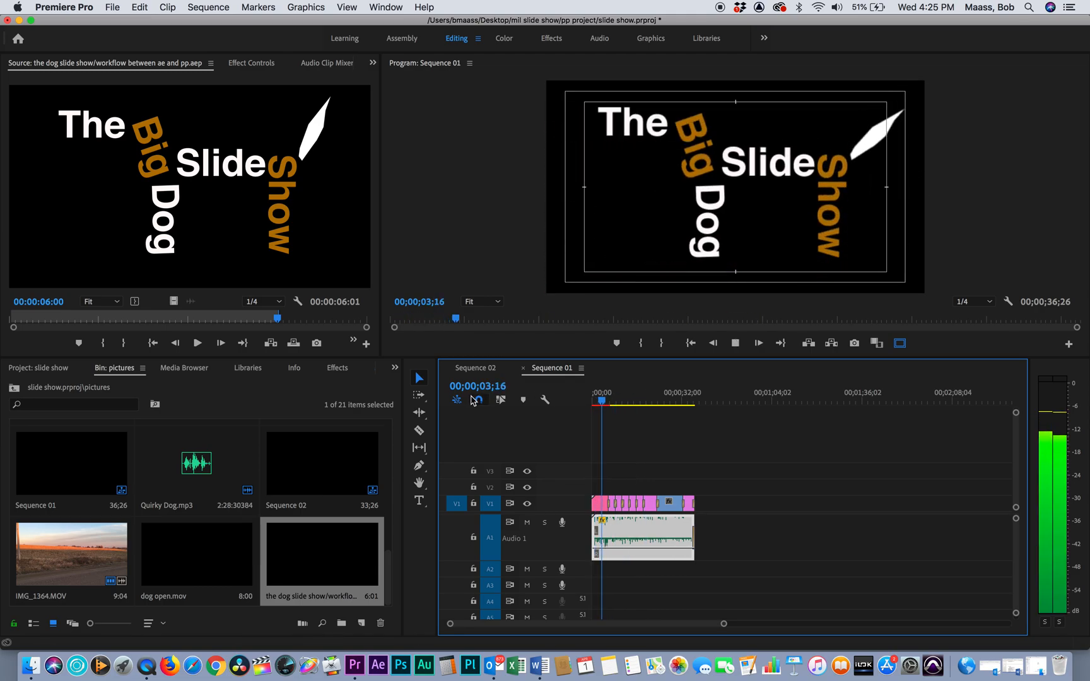
{"action": "key", "text": "space"}
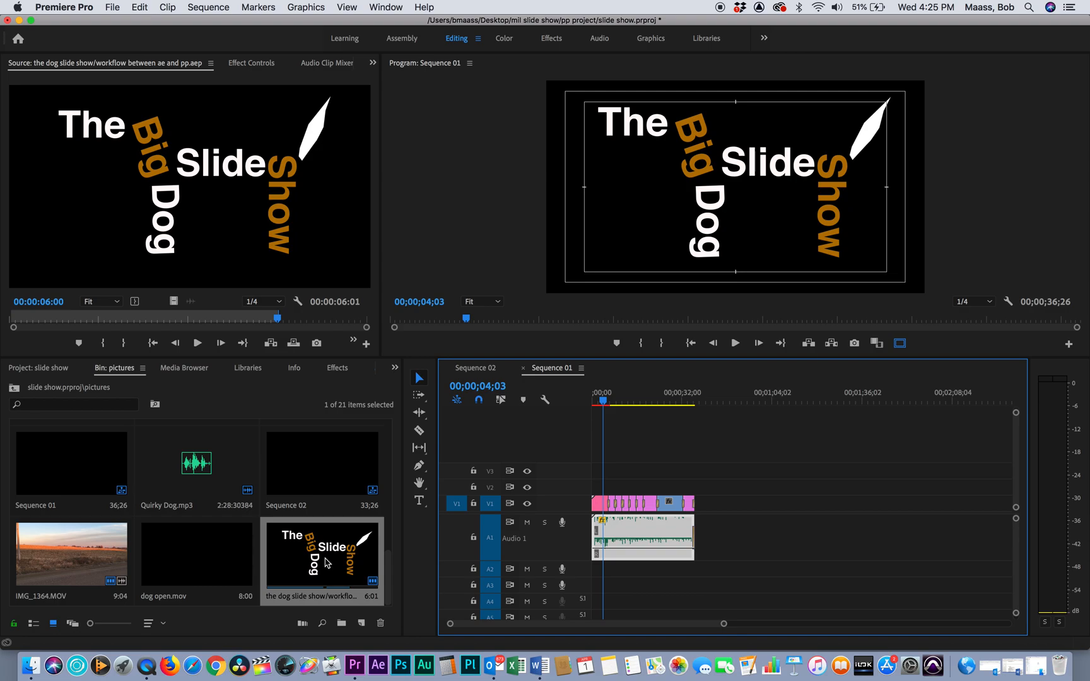
{"action": "left_click", "coordinate": [603, 402]}
{"action": "key", "text": "space"}
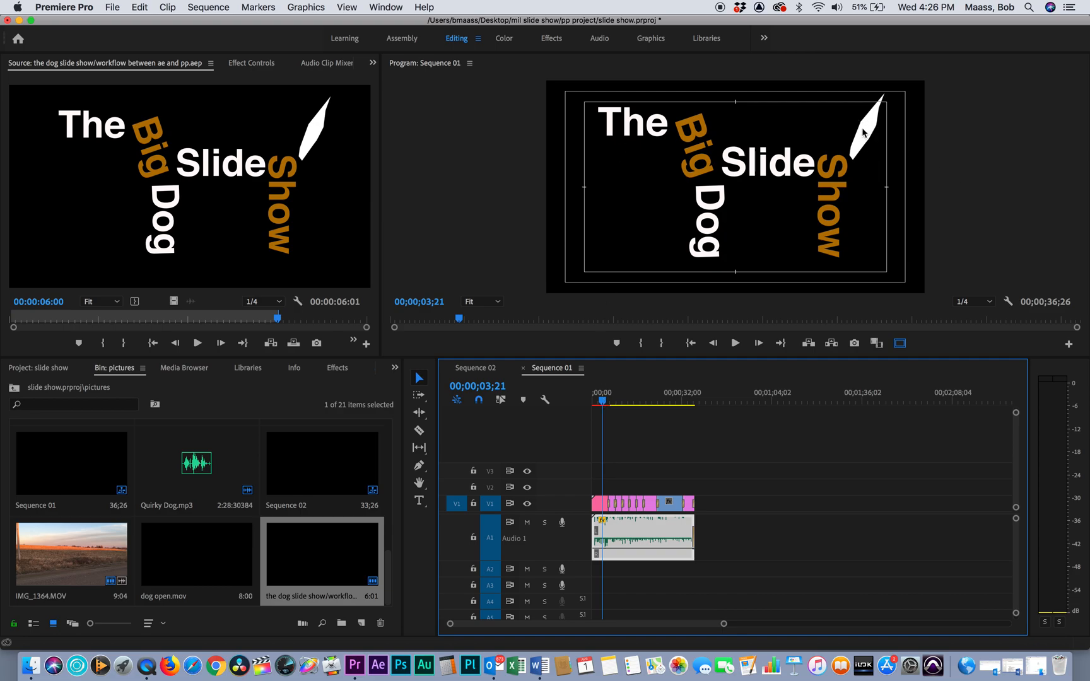
Open the title clip at the start of Sequence 01 for editing in After Effects with Edit Original, dismissing the disk cache warning
{"action": "left_click", "coordinate": [603, 500]}
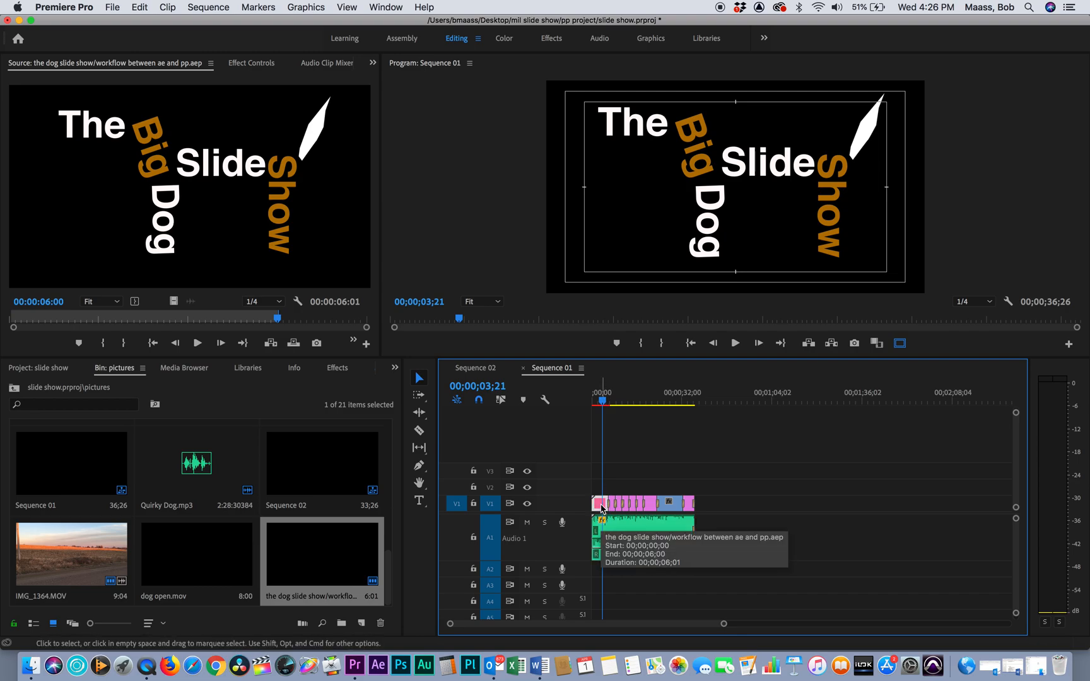
{"action": "right_click", "coordinate": [602, 509]}
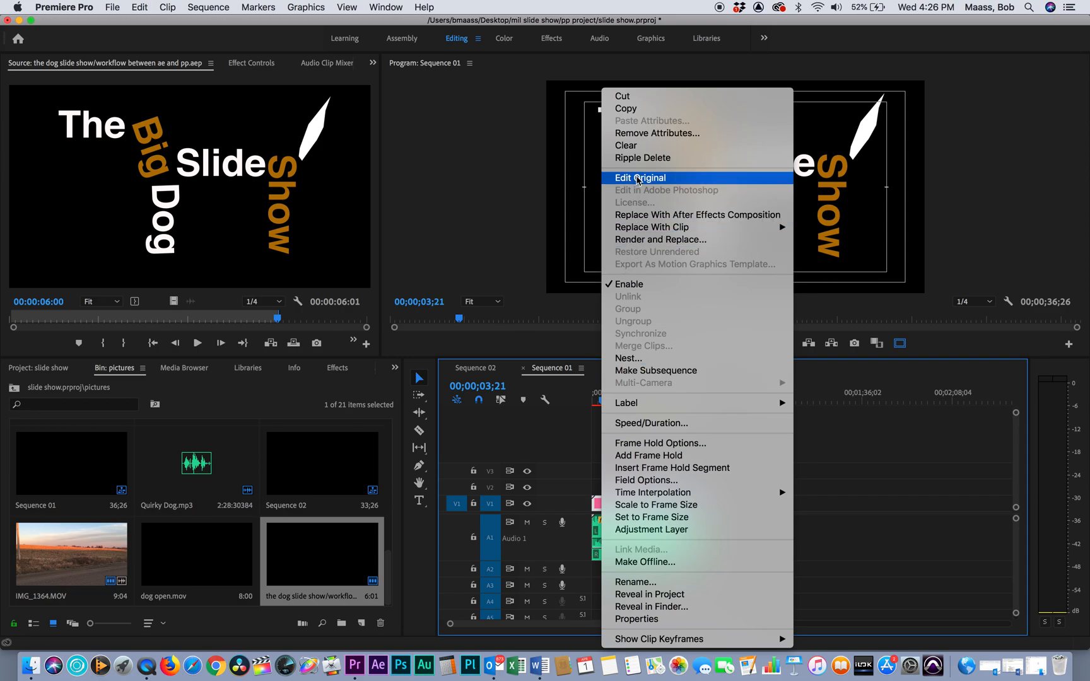
{"action": "left_click", "coordinate": [639, 180]}
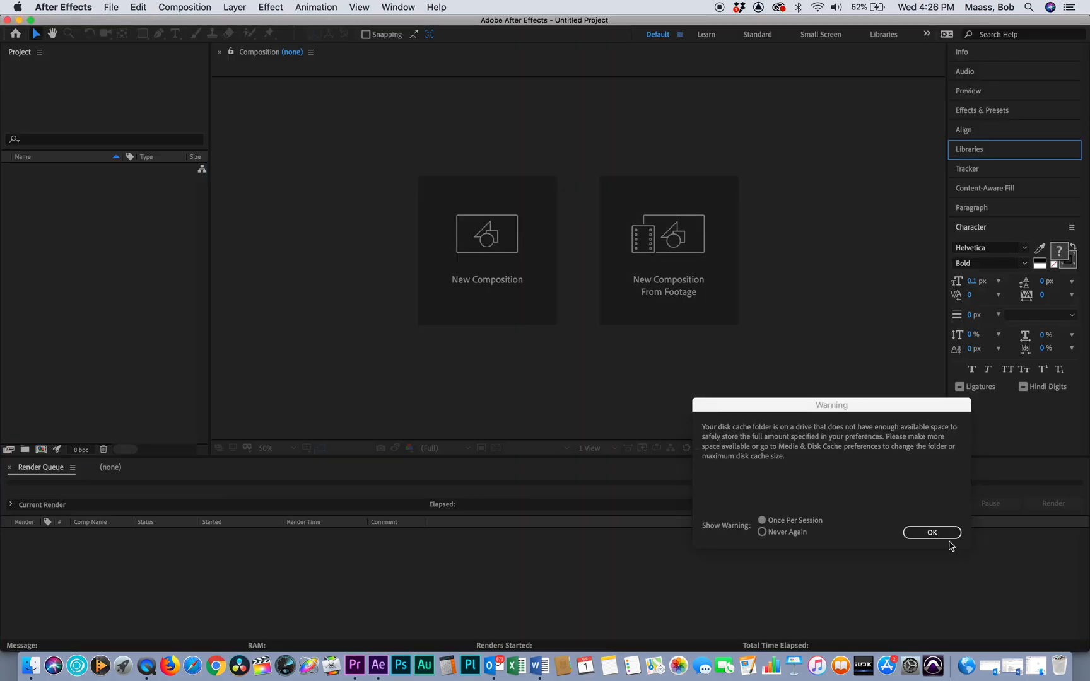
{"action": "left_click", "coordinate": [931, 533]}
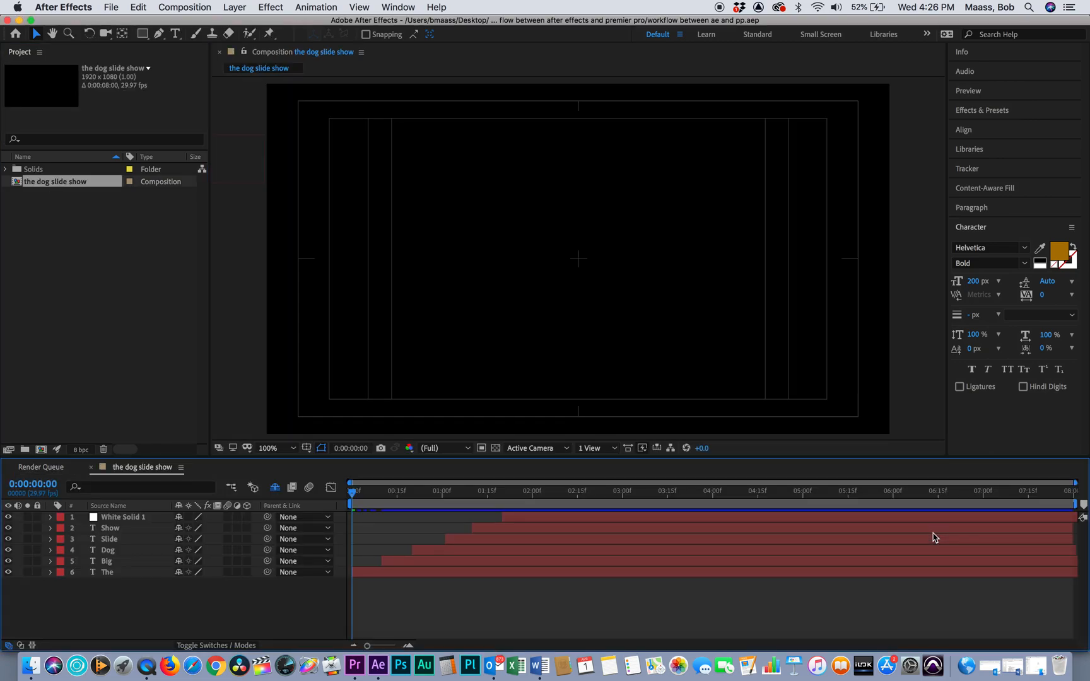
Scrub and preview the dog slide show composition, examining the "The" and "Dog" layers, and park the playhead at 0:00:02:06
{"action": "left_click_drag", "start_coordinate": [352, 498], "coordinate": [650, 498]}
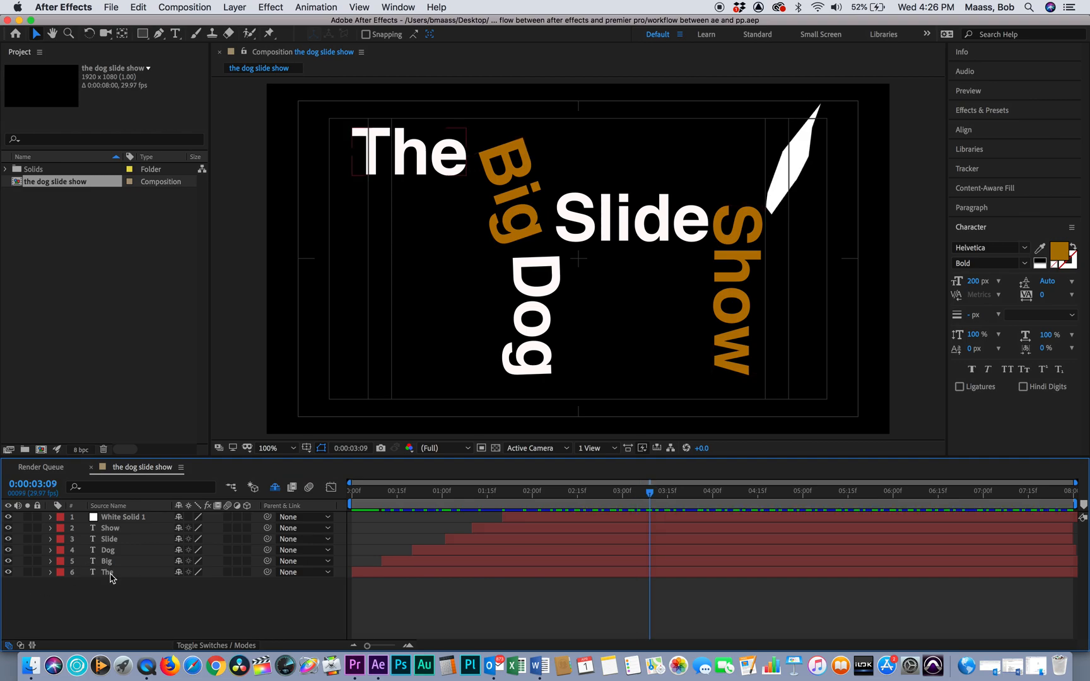
{"action": "left_click", "coordinate": [109, 573]}
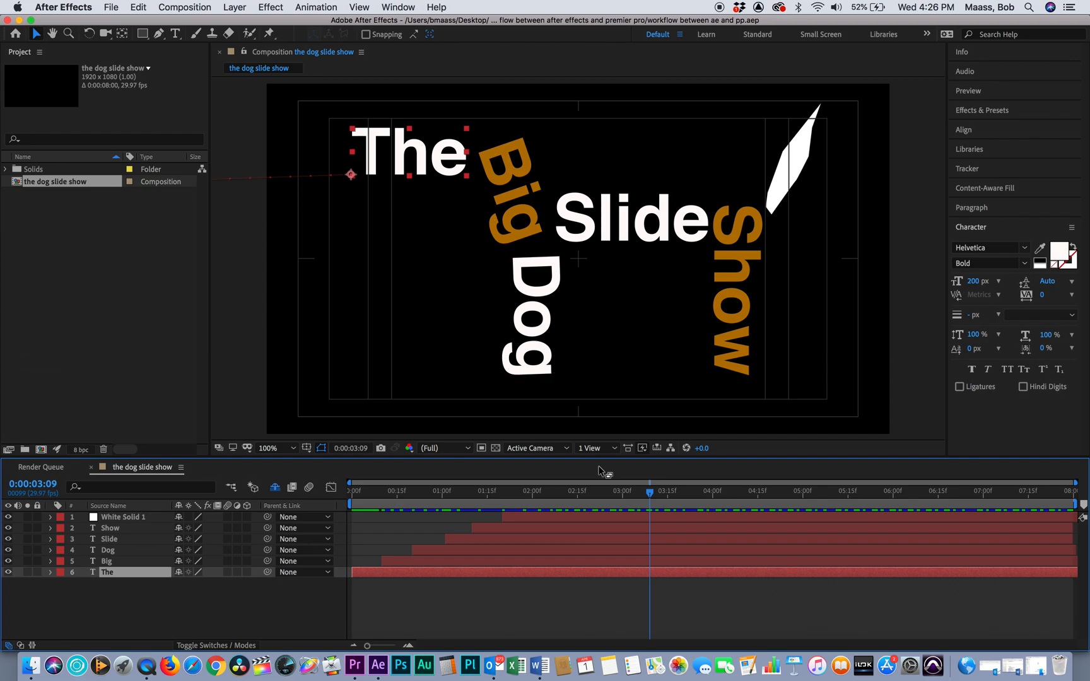
{"action": "left_click_drag", "start_coordinate": [647, 500], "coordinate": [551, 496]}
{"action": "left_click", "coordinate": [114, 551]}
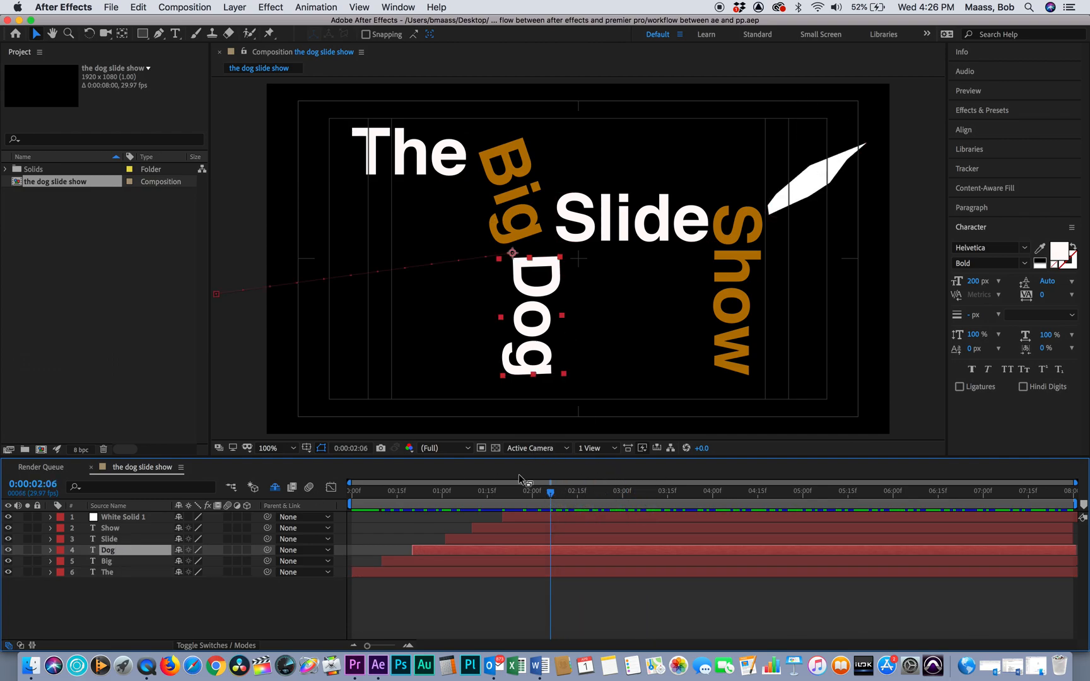
{"action": "left_click_drag", "start_coordinate": [550, 496], "coordinate": [603, 475]}
{"action": "key", "text": "space"}
{"action": "left_click_drag", "start_coordinate": [485, 481], "coordinate": [728, 470]}
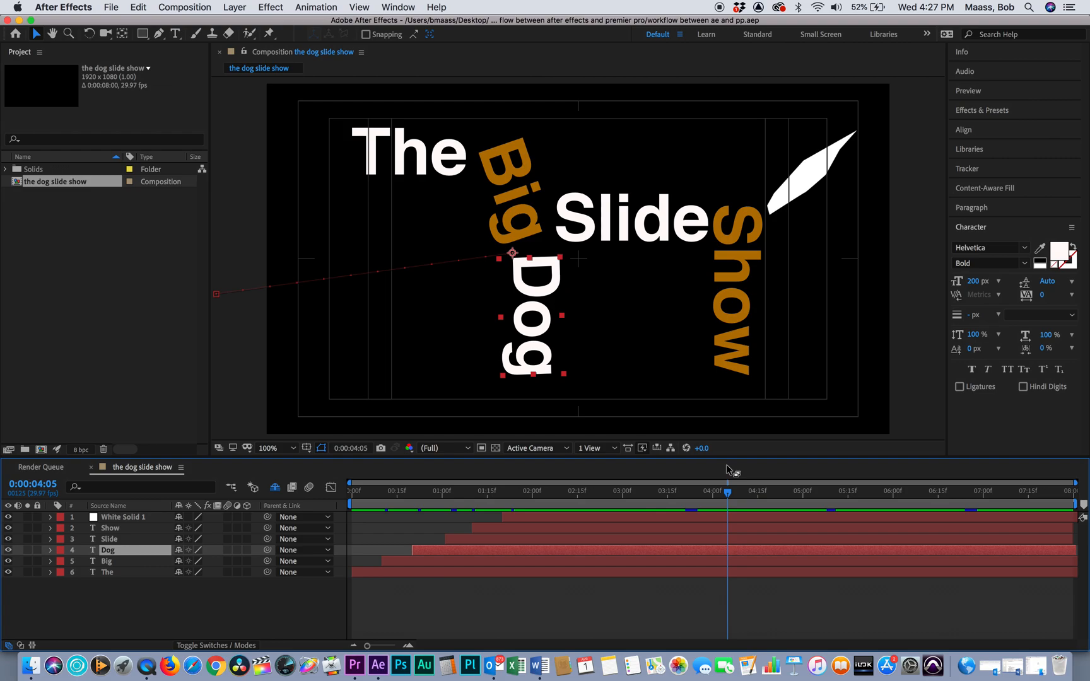
{"action": "left_click_drag", "start_coordinate": [728, 497], "coordinate": [551, 504]}
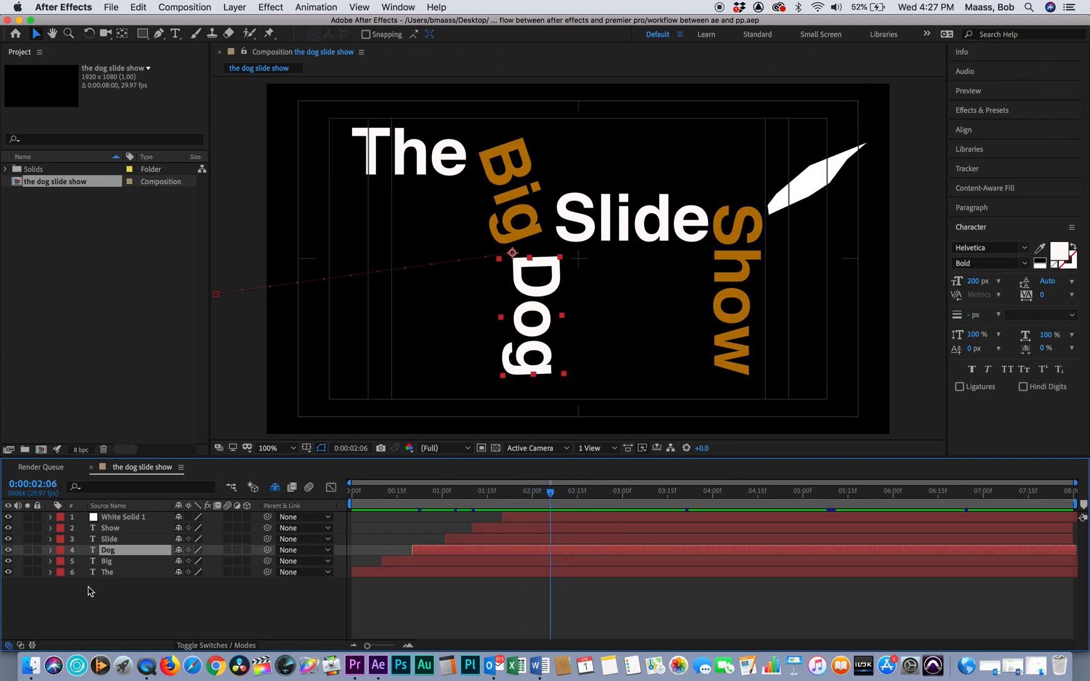
Reveal the "The" layer's Transform properties and move its anchor point to the right end of the word at 0:00:02:06
{"action": "left_click", "coordinate": [51, 573]}
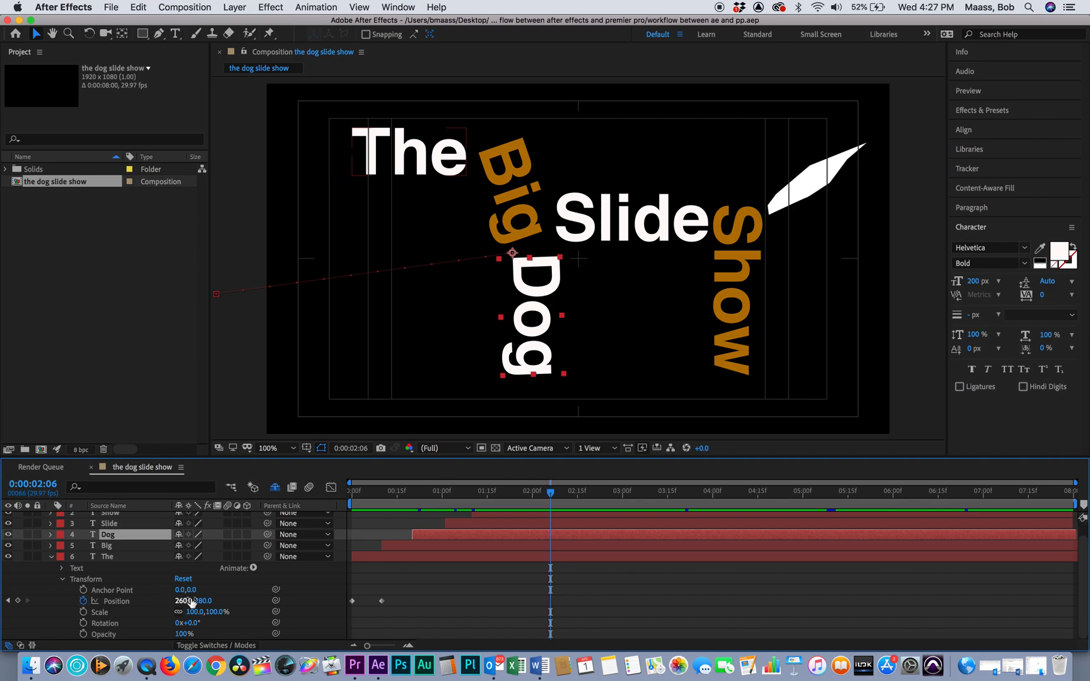
{"action": "mouse_move", "coordinate": [191, 623]}
{"action": "left_mouse_down"}
{"action": "mouse_move", "coordinate": [180, 624]}
{"action": "mouse_move", "coordinate": [188, 627]}
{"action": "left_mouse_up"}
{"action": "key", "text": "super+z"}
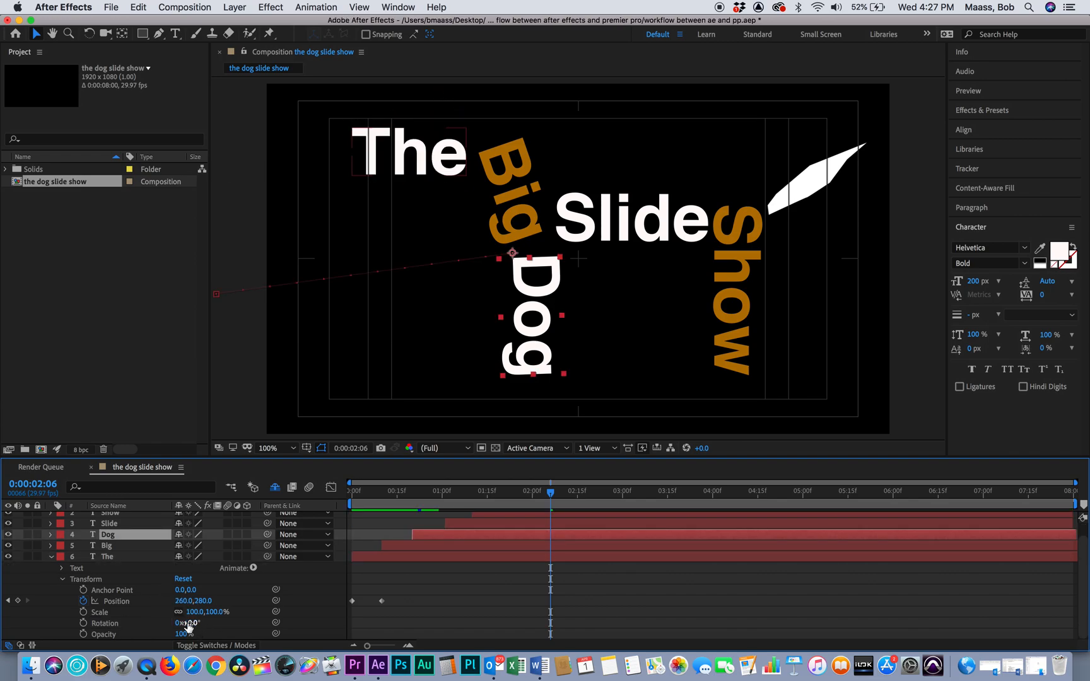
{"action": "left_click", "coordinate": [408, 149]}
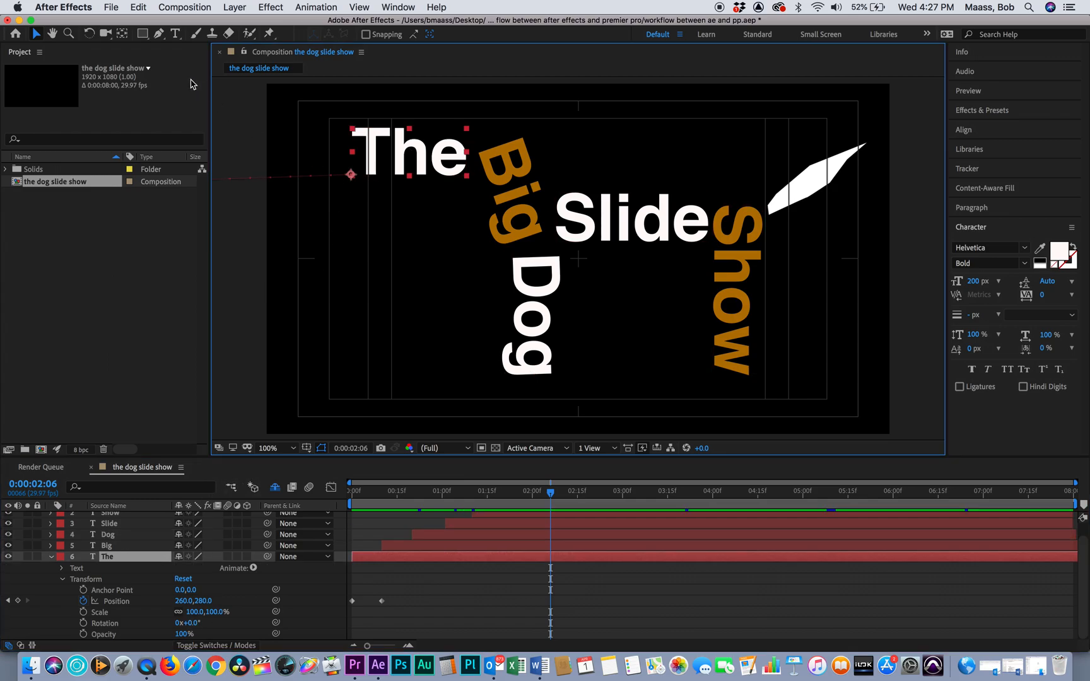
{"action": "left_click", "coordinate": [121, 36]}
{"action": "left_click_drag", "start_coordinate": [351, 174], "coordinate": [450, 159]}
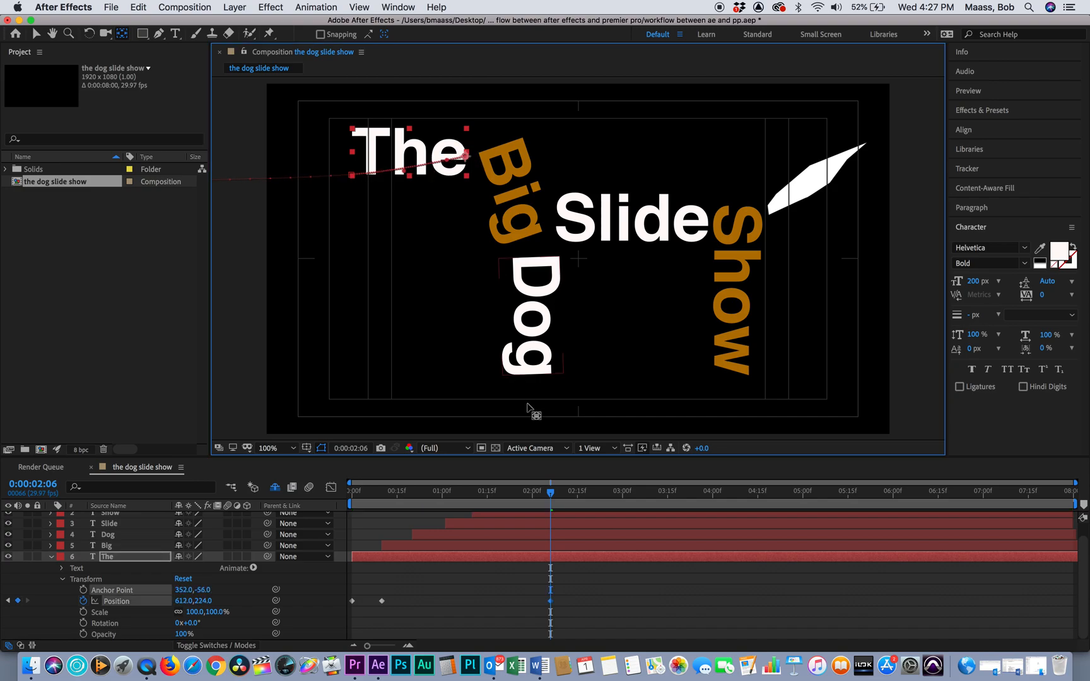
Preview the composition from the start and return to the "The" layer's last position keyframe
{"action": "left_click_drag", "start_coordinate": [550, 490], "coordinate": [346, 491]}
{"action": "key", "text": "space"}
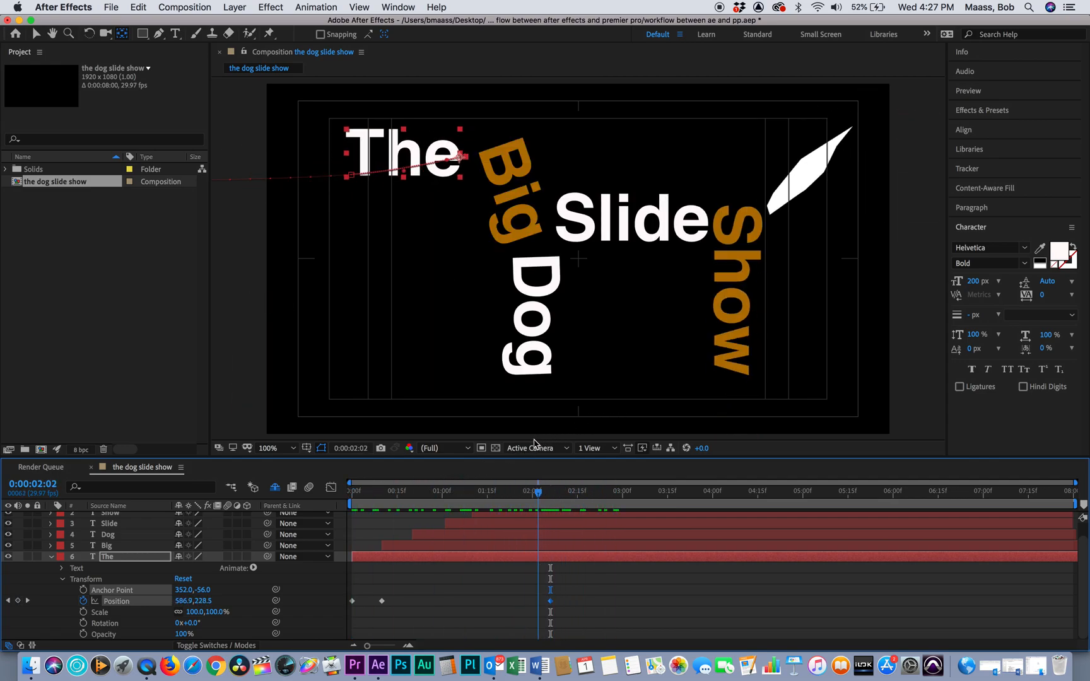
{"action": "key", "text": "space"}
{"action": "key", "text": "space"}
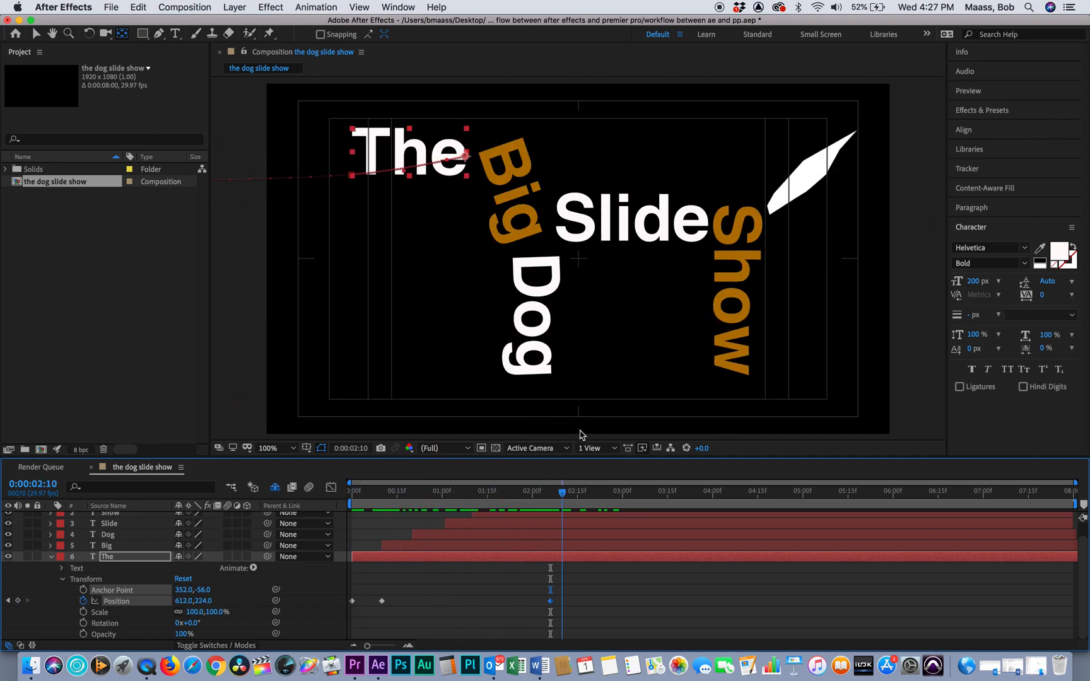
{"action": "key", "text": "j"}
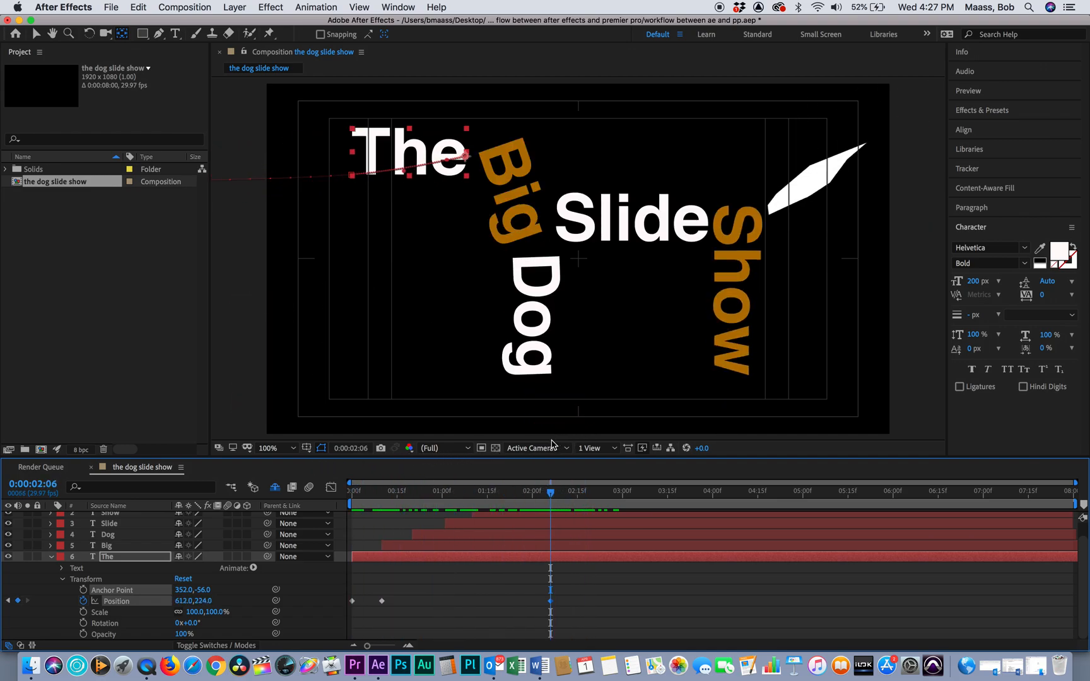
Rotate the "The" layer to -22° at 0:00:02:16 and move the playhead to 0:00:03:00
{"action": "left_click_drag", "start_coordinate": [554, 498], "coordinate": [582, 498]}
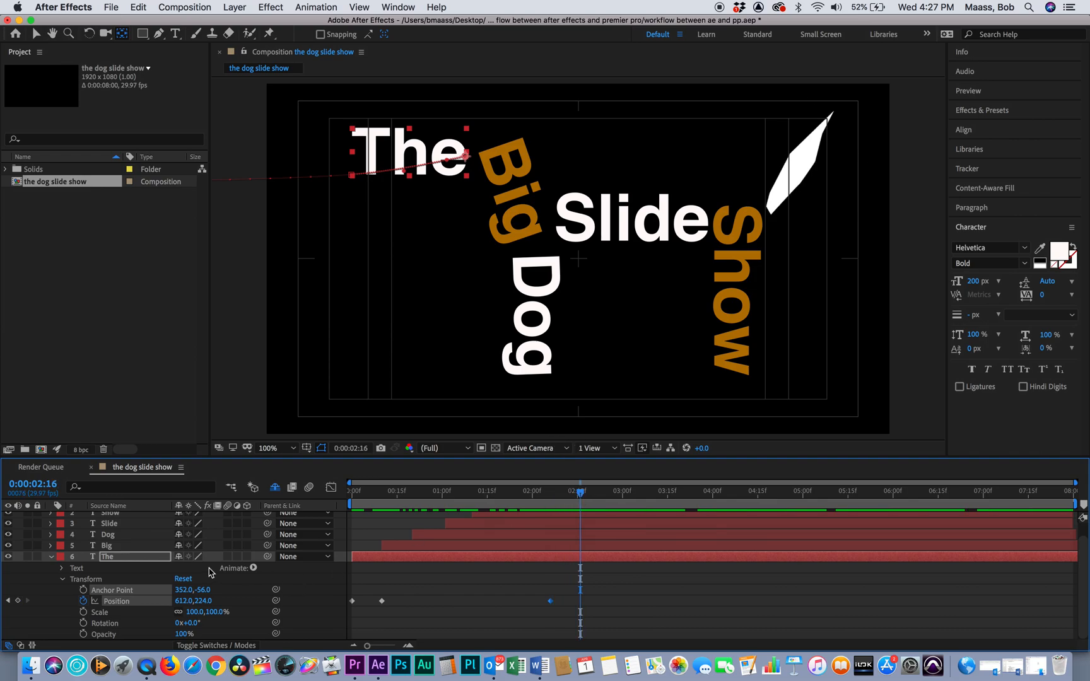
{"action": "left_click_drag", "start_coordinate": [191, 629], "coordinate": [178, 625]}
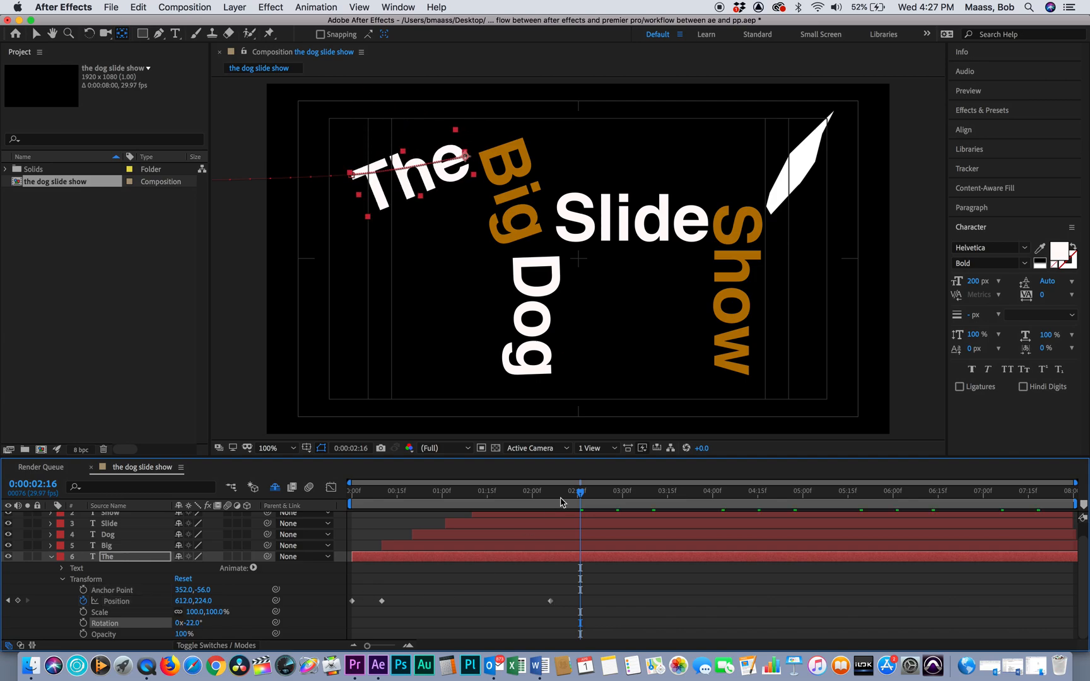
{"action": "left_click_drag", "start_coordinate": [580, 493], "coordinate": [623, 493]}
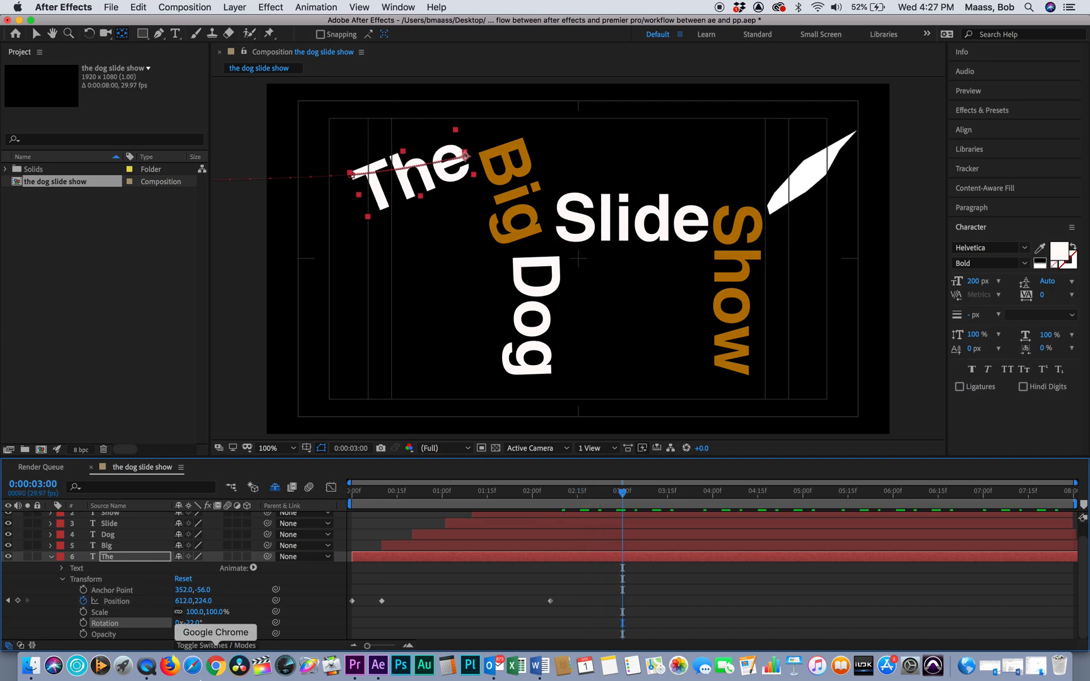